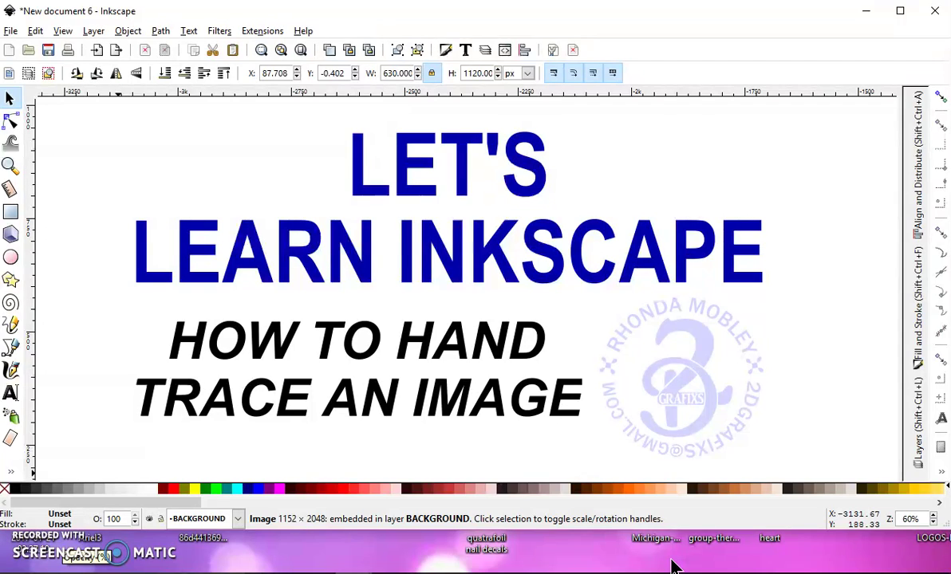
Step: Zoom so the selected 1152 × 2048 taco mascot photo fills the window
{"action": "key", "text": "3"}
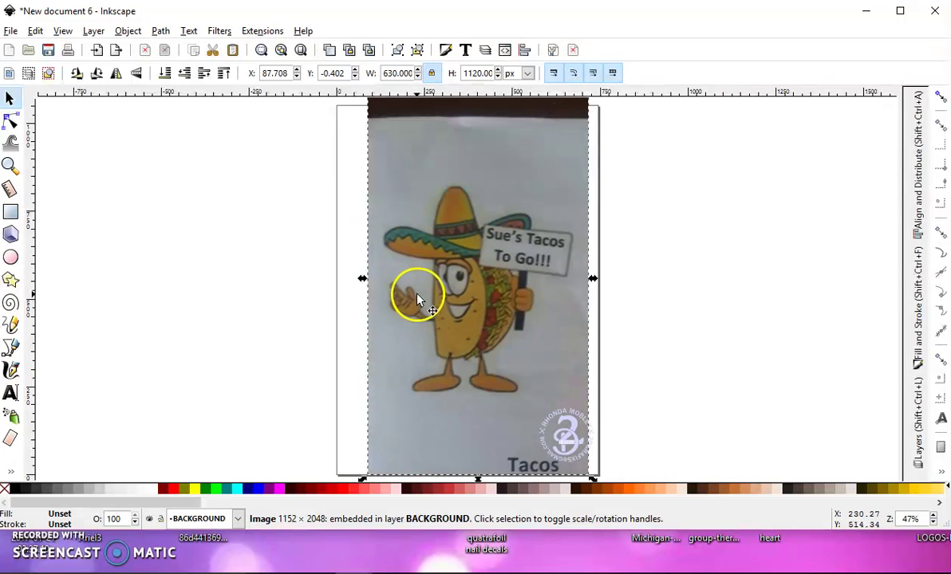
{"action": "left_click", "coordinate": [158, 32]}
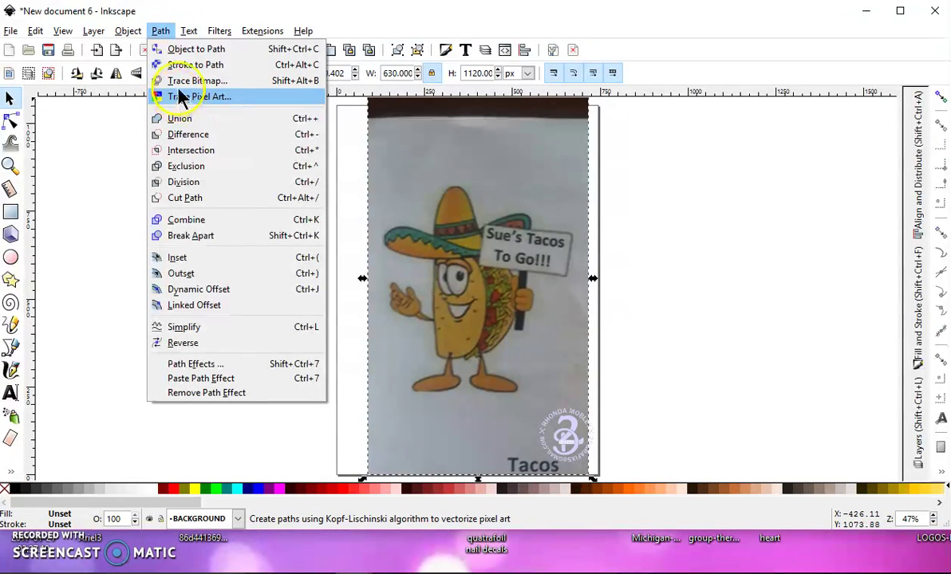
{"action": "left_click", "coordinate": [183, 83]}
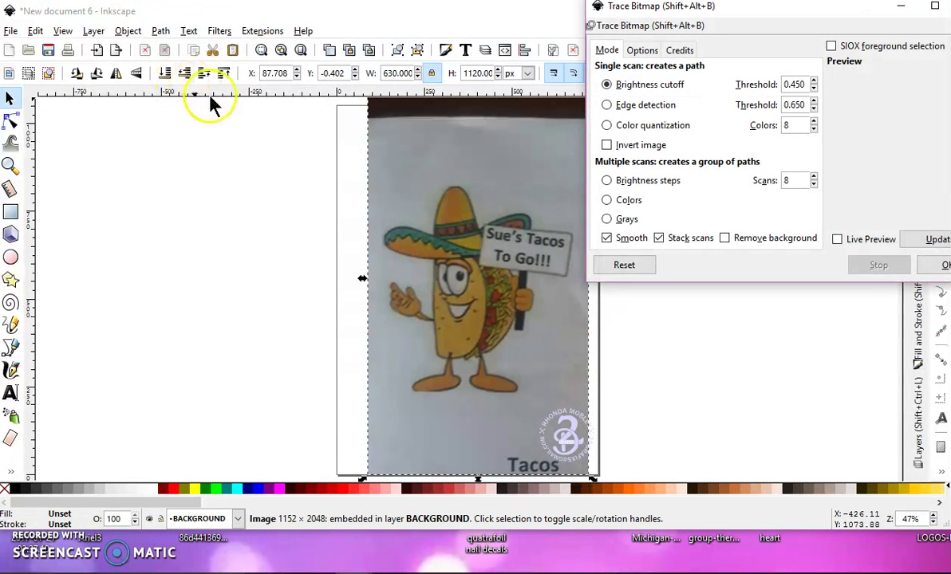
{"action": "left_click", "coordinate": [608, 239]}
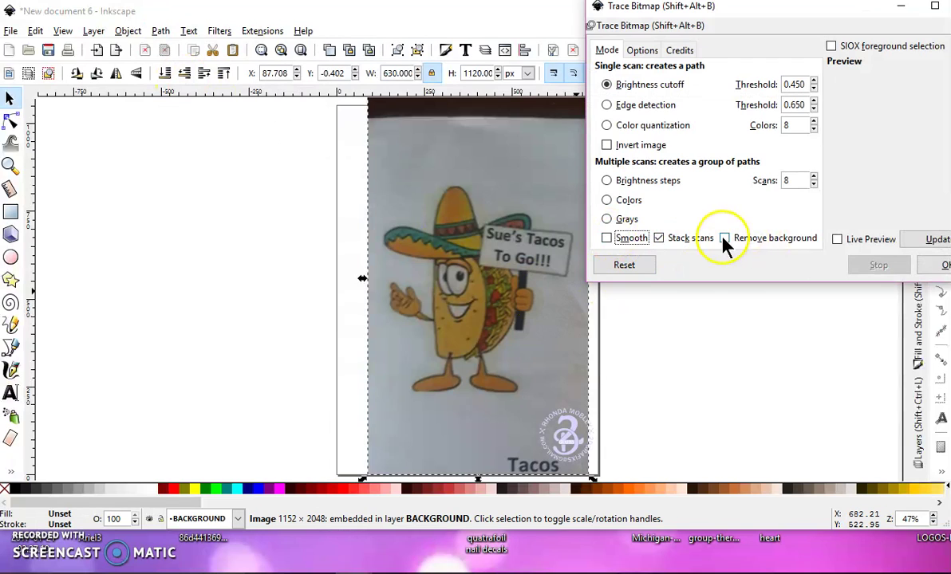
{"action": "left_click", "coordinate": [724, 239]}
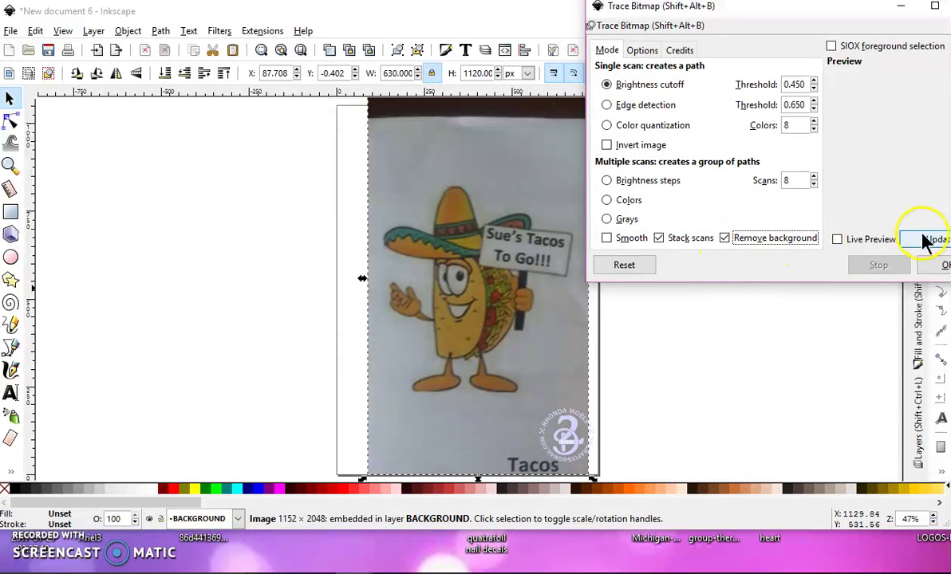
{"action": "left_click_drag", "start_coordinate": [868, 20], "coordinate": [817, 21]}
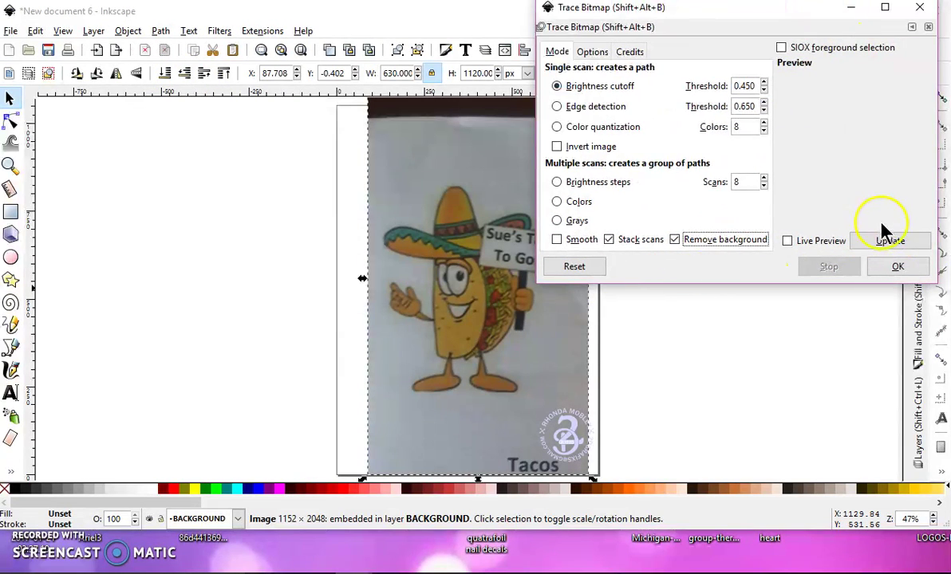
{"action": "left_click", "coordinate": [886, 244]}
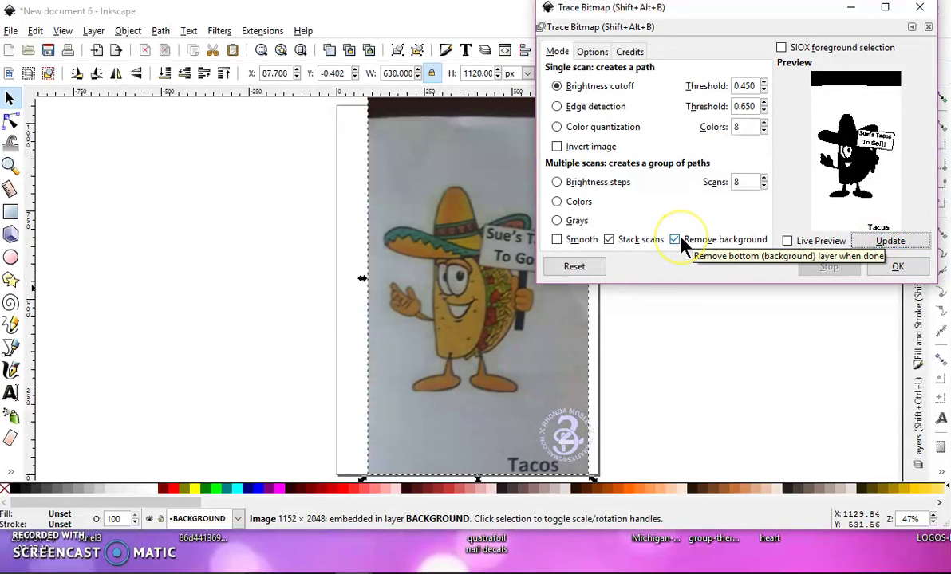
{"action": "left_click", "coordinate": [552, 202]}
{"action": "left_click", "coordinate": [892, 241]}
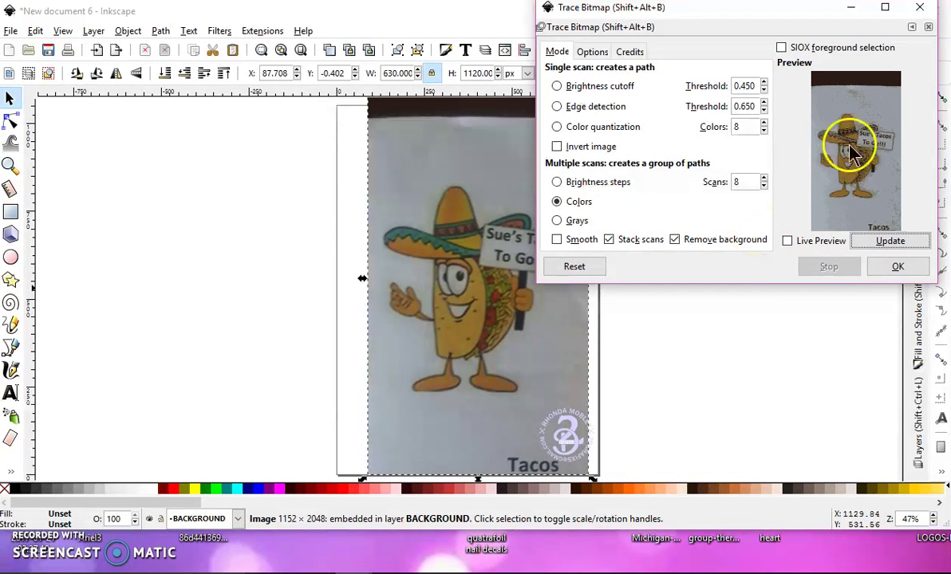
{"action": "left_click", "coordinate": [763, 179]}
{"action": "left_click", "coordinate": [763, 179]}
{"action": "left_click", "coordinate": [891, 241]}
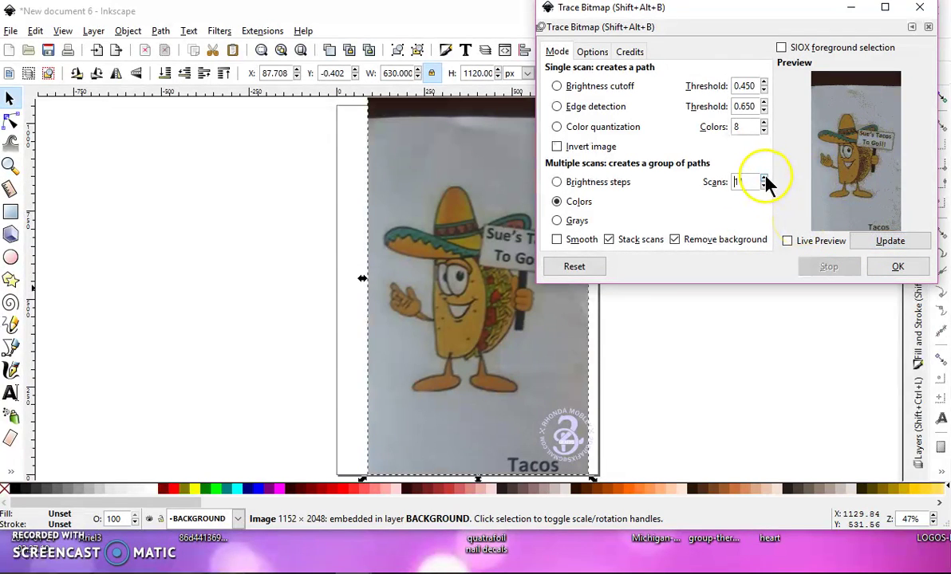
{"action": "scroll", "coordinate": [720, 183], "scroll_direction": "up", "scroll_amount": 1}
{"action": "left_click", "coordinate": [885, 241]}
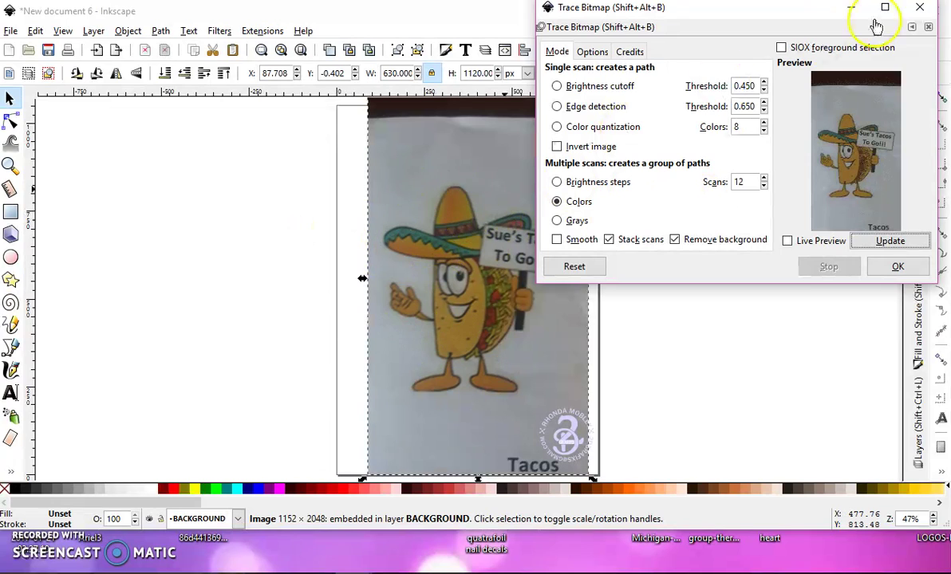
{"action": "left_click", "coordinate": [919, 8]}
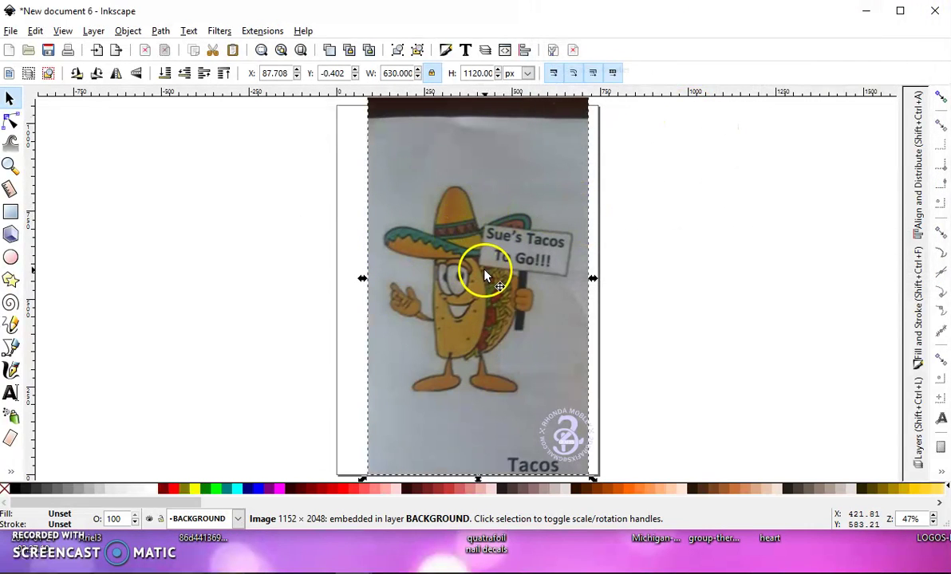
Step: Zoom in on the taco photo and bring up the Layers panel
{"action": "scroll", "coordinate": [475, 306], "scroll_direction": "right", "scroll_amount": 1}
{"action": "scroll", "coordinate": [398, 308], "scroll_direction": "right", "scroll_amount": 1}
{"action": "scroll", "coordinate": [399, 315], "scroll_direction": "up", "scroll_amount": 1}
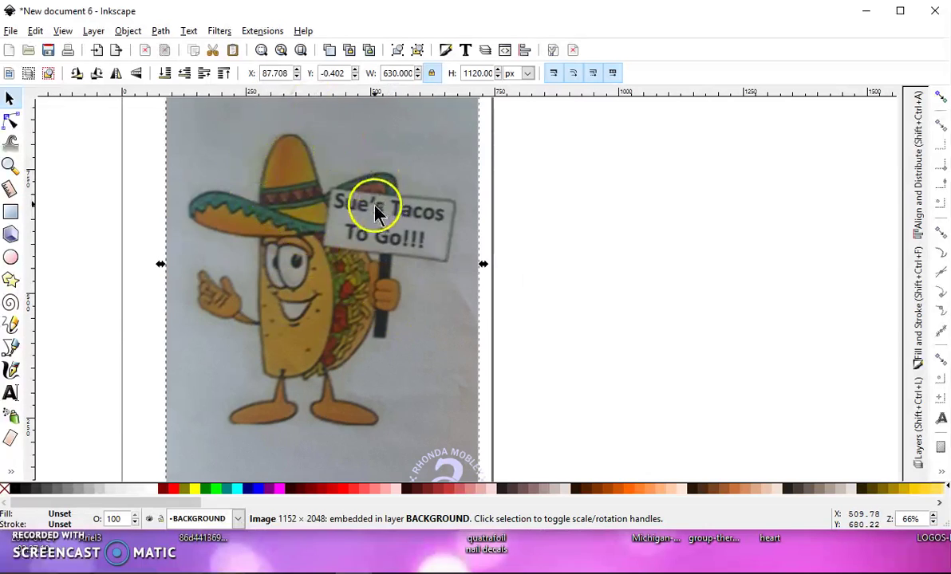
{"action": "left_click", "coordinate": [93, 31]}
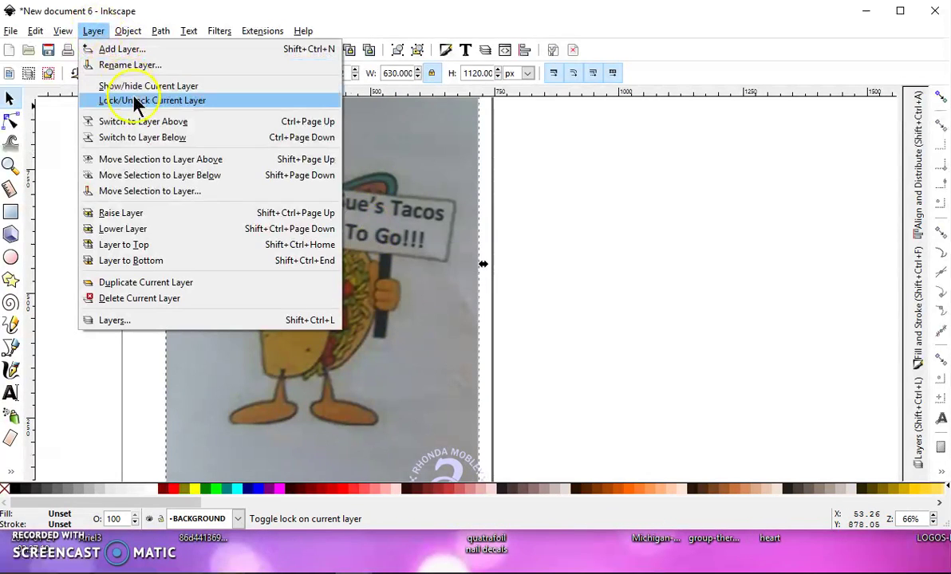
{"action": "left_click", "coordinate": [180, 323]}
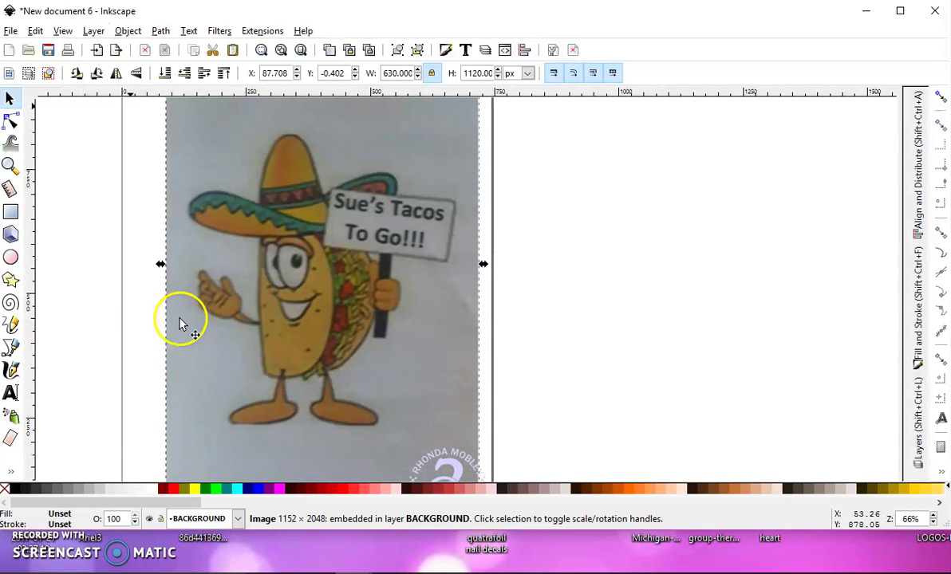
{"action": "left_click", "coordinate": [919, 427]}
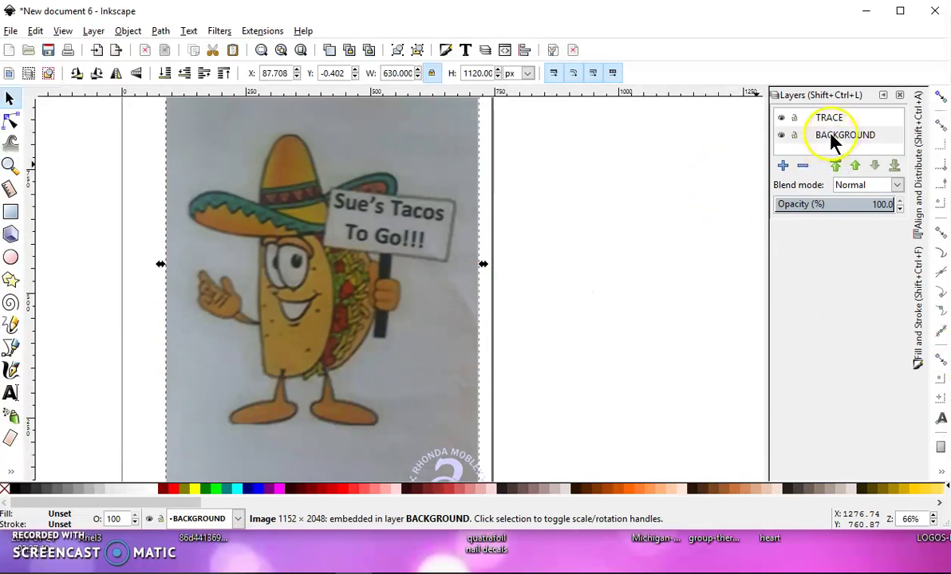
Step: Select the BACKGROUND layer, keep its name, and cancel adding a new layer
{"action": "left_click", "coordinate": [804, 136]}
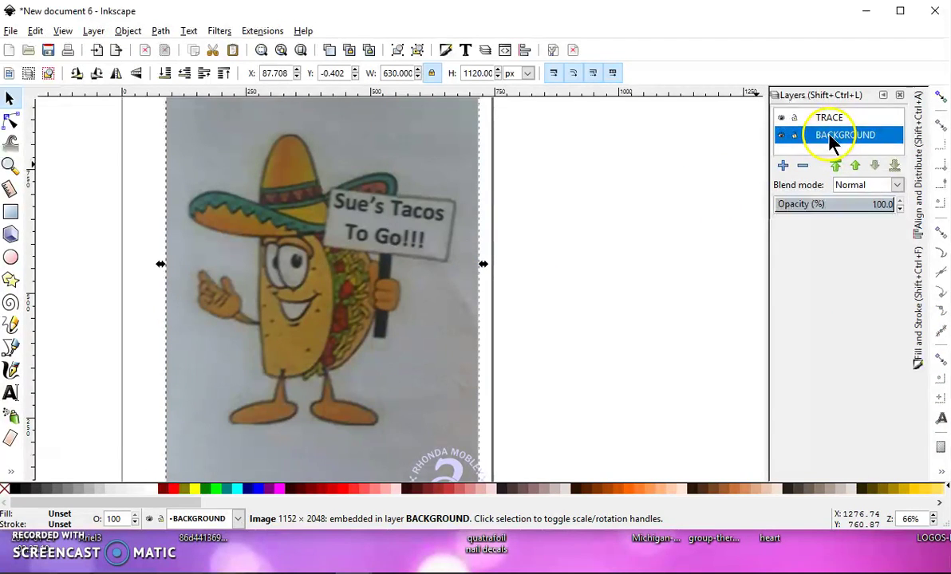
{"action": "double_click", "coordinate": [870, 135]}
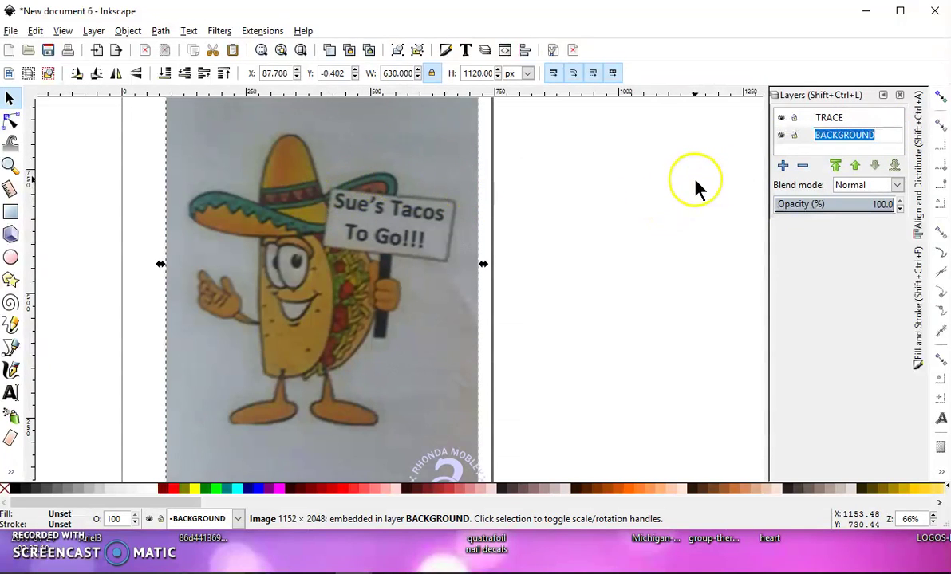
{"action": "key", "text": "Return"}
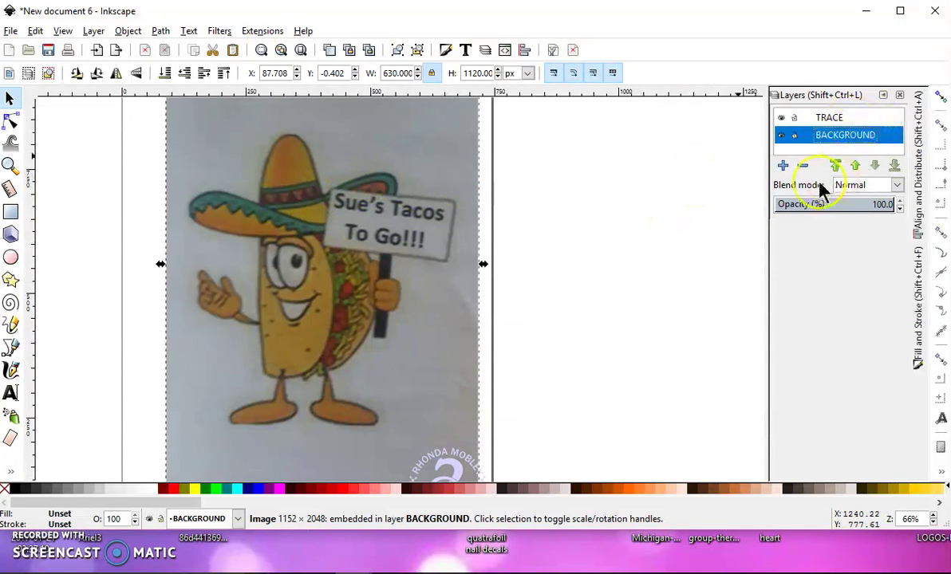
{"action": "left_click", "coordinate": [783, 166]}
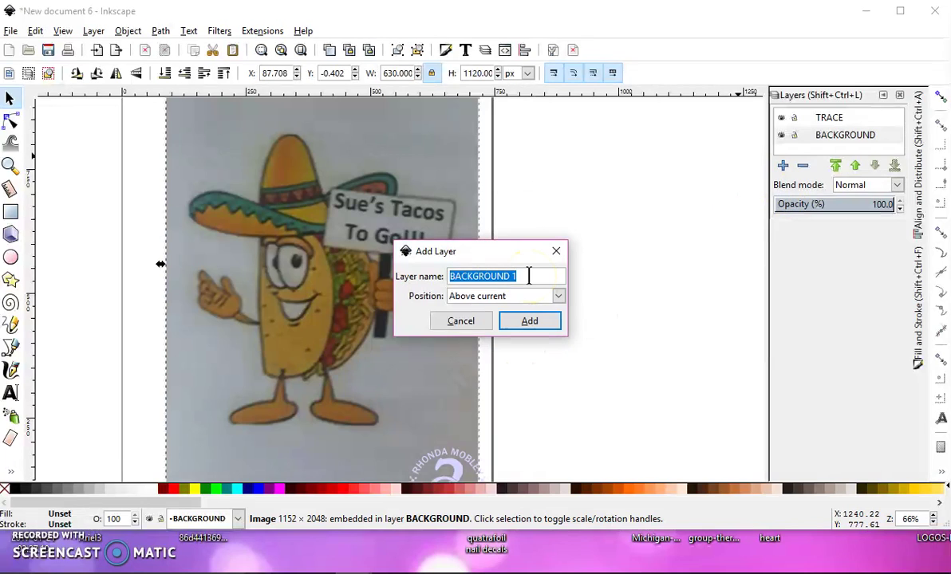
{"action": "type", "text": "tr"}
{"action": "left_click", "coordinate": [461, 322]}
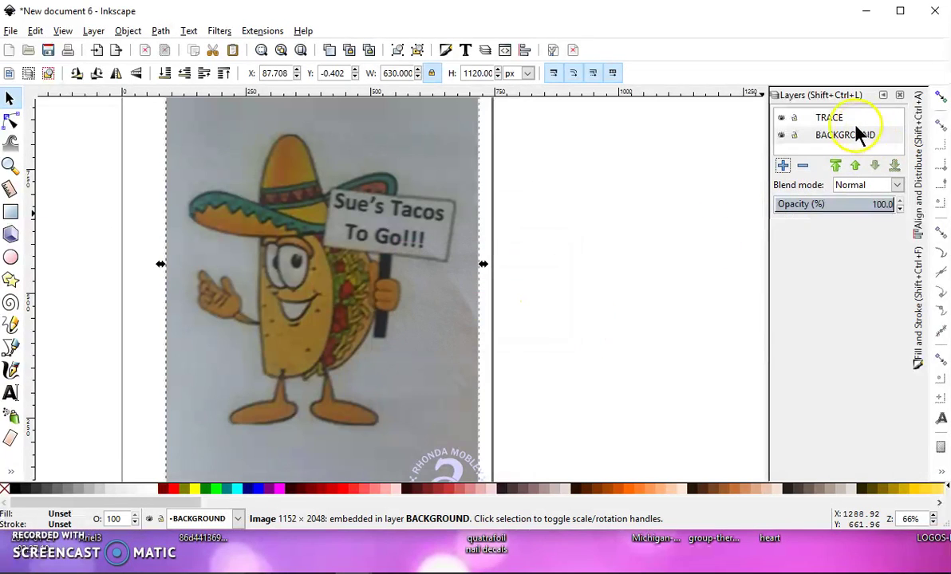
Step: Lock the BACKGROUND layer and confirm the photo can no longer be selected
{"action": "left_click", "coordinate": [801, 120]}
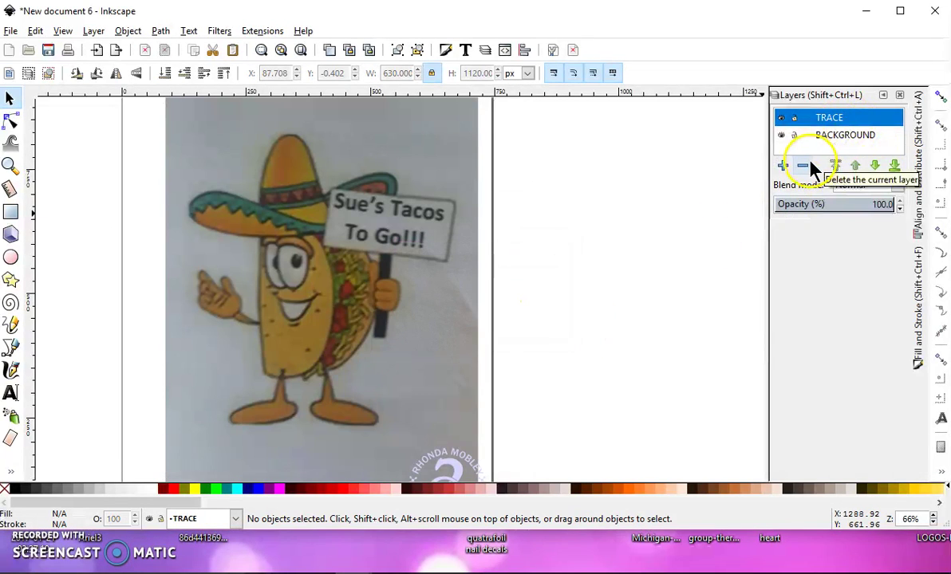
{"action": "left_click", "coordinate": [843, 139]}
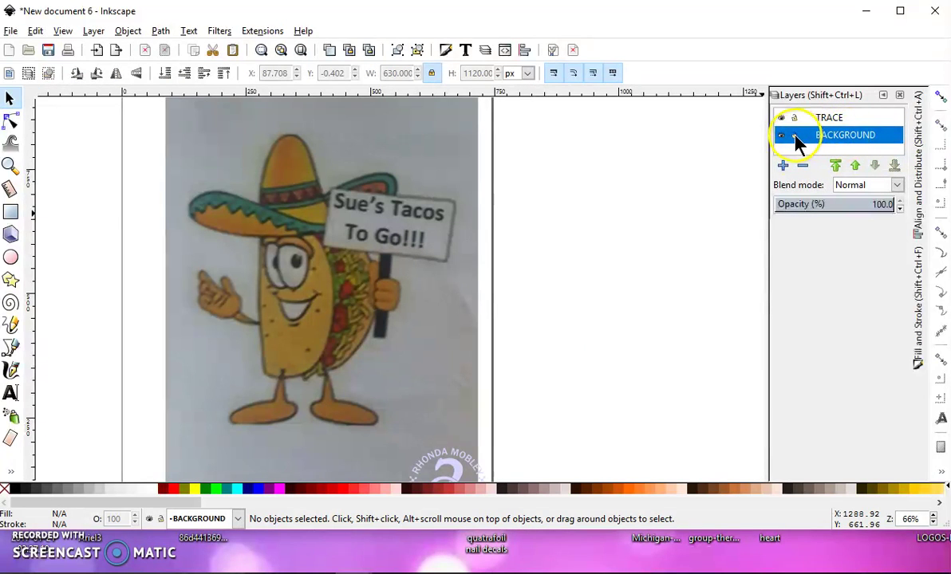
{"action": "left_click", "coordinate": [795, 137]}
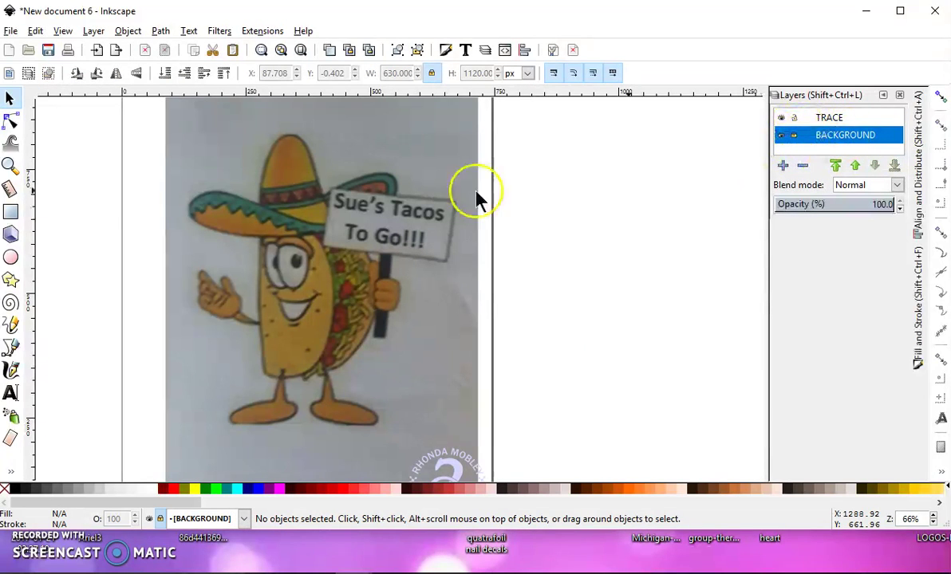
{"action": "left_click", "coordinate": [441, 211]}
{"action": "left_click_drag", "start_coordinate": [314, 148], "coordinate": [259, 209]}
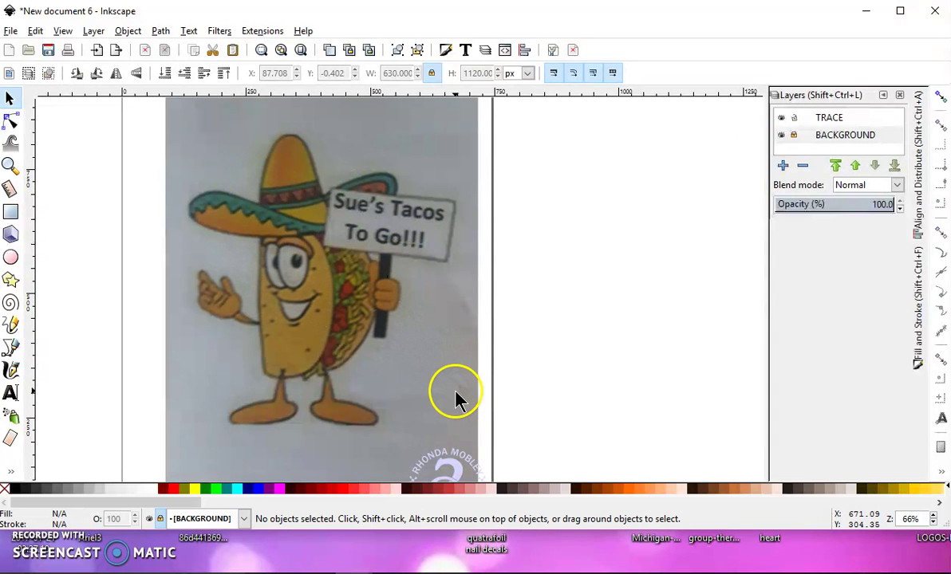
Step: On the TRACE layer, place Pen nodes around the sombrero and the sign's corners
{"action": "left_click", "coordinate": [834, 118]}
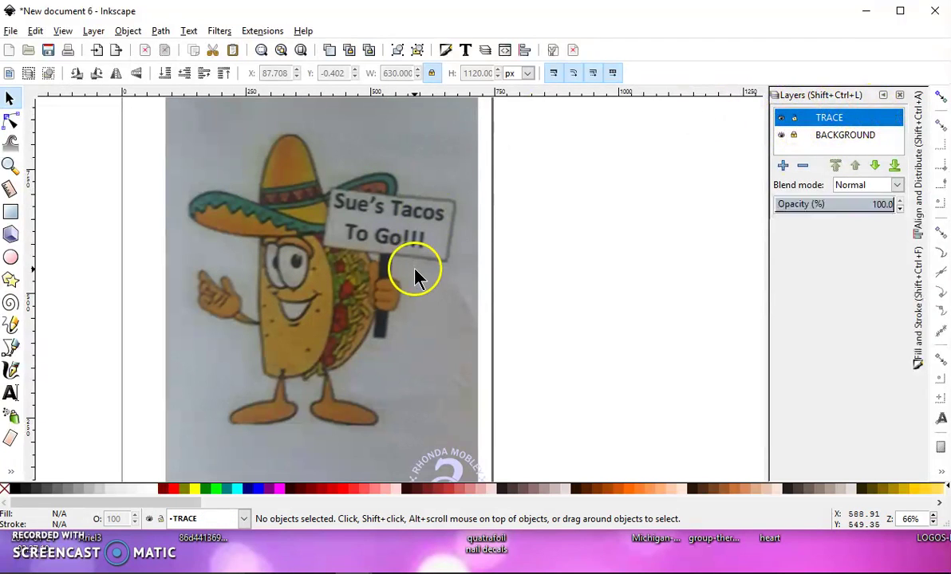
{"action": "left_click", "coordinate": [10, 348]}
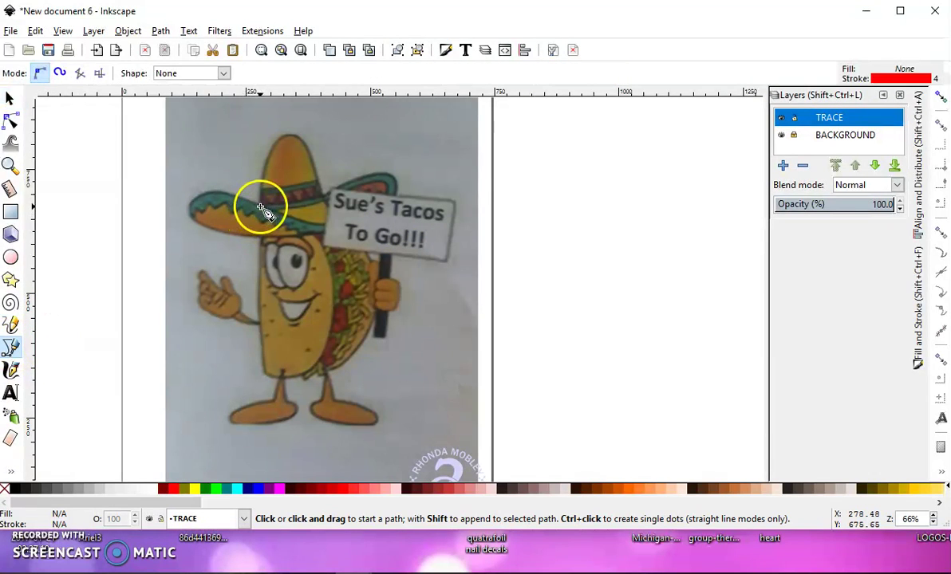
{"action": "left_click", "coordinate": [261, 207]}
{"action": "left_click", "coordinate": [290, 136]}
{"action": "left_click", "coordinate": [327, 196]}
{"action": "left_click", "coordinate": [389, 177]}
{"action": "left_click", "coordinate": [397, 198]}
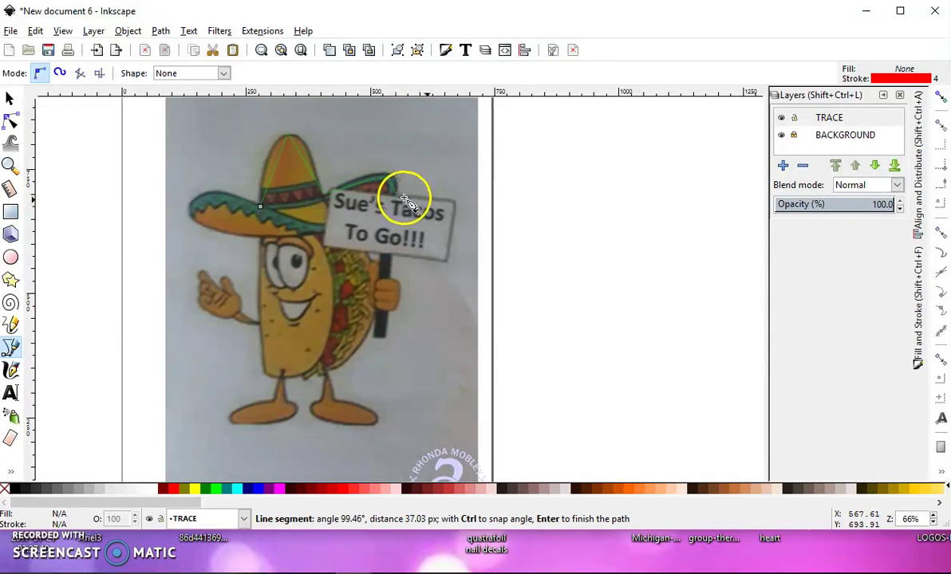
{"action": "left_click", "coordinate": [454, 201]}
{"action": "left_click", "coordinate": [443, 261]}
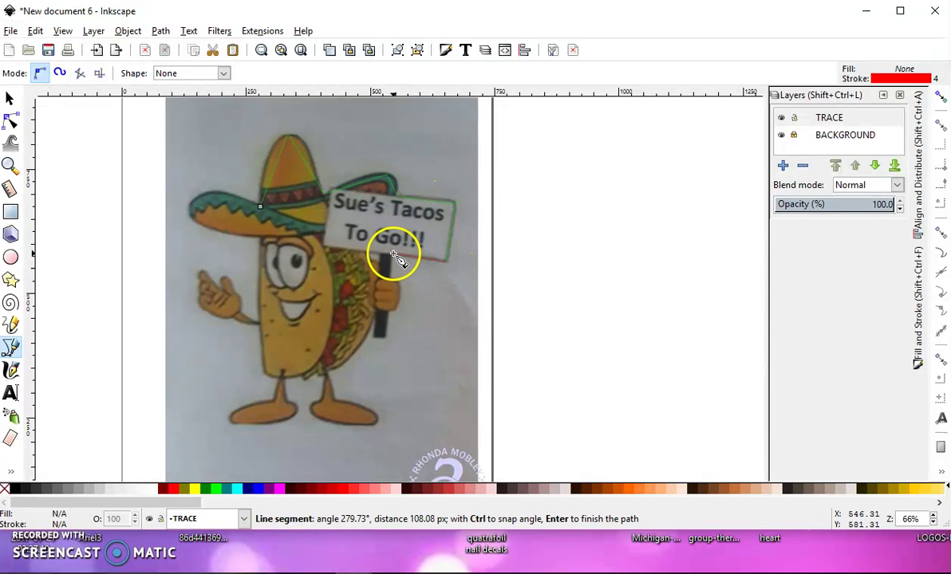
{"action": "left_click", "coordinate": [391, 254]}
Step: Continue the red outline around the hand and up the sign post, then finish it
{"action": "left_click", "coordinate": [395, 283]}
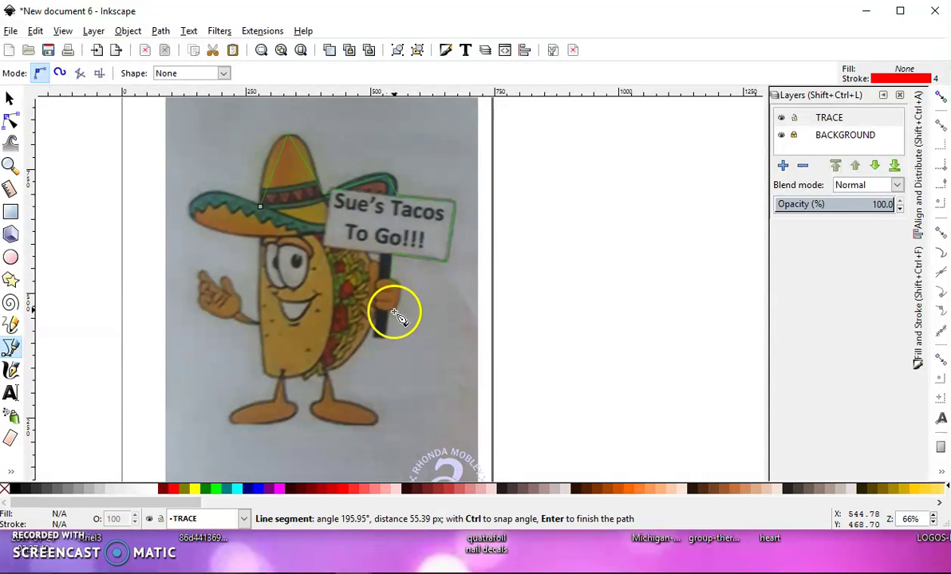
{"action": "left_click", "coordinate": [391, 317]}
{"action": "left_click", "coordinate": [380, 345]}
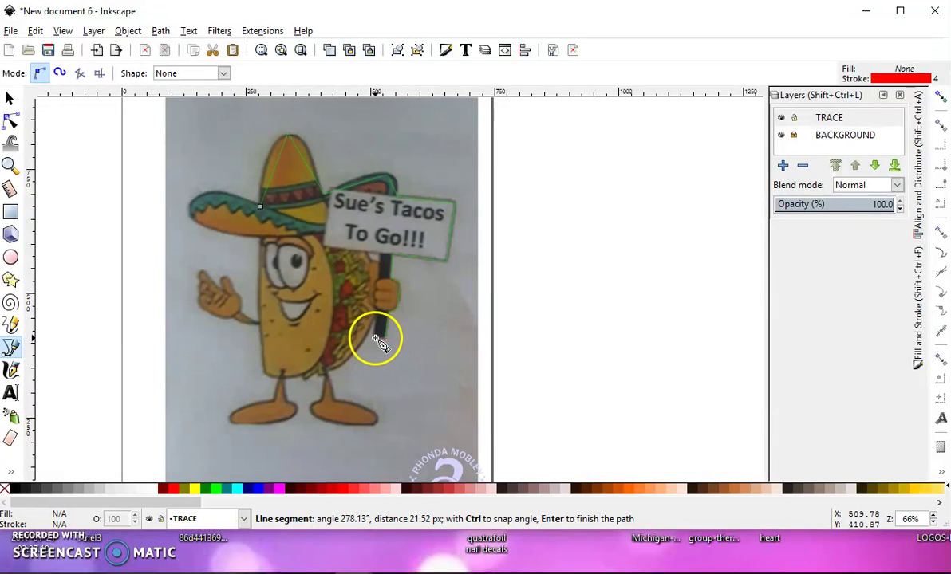
{"action": "left_click", "coordinate": [378, 313]}
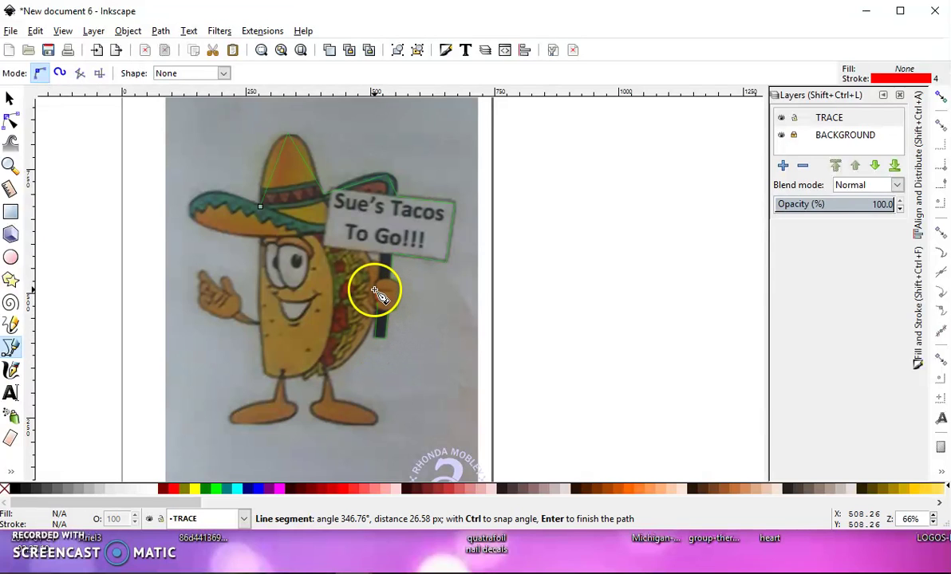
{"action": "left_click", "coordinate": [376, 281]}
{"action": "left_click", "coordinate": [380, 274]}
{"action": "left_click", "coordinate": [381, 257]}
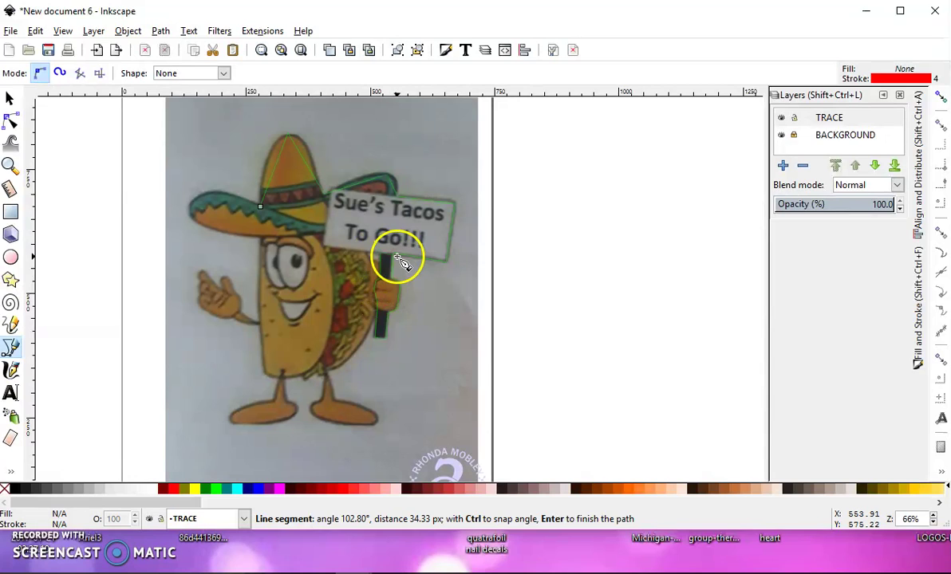
{"action": "double_click", "coordinate": [396, 260]}
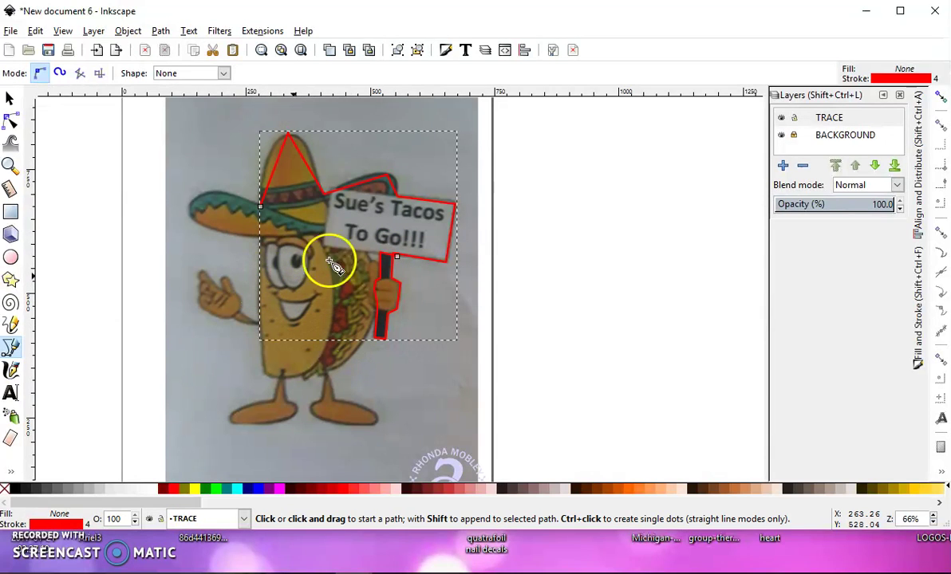
Step: Show the outline's Stroke style settings in Fill and Stroke and switch to the Node tool
{"action": "left_click", "coordinate": [919, 314]}
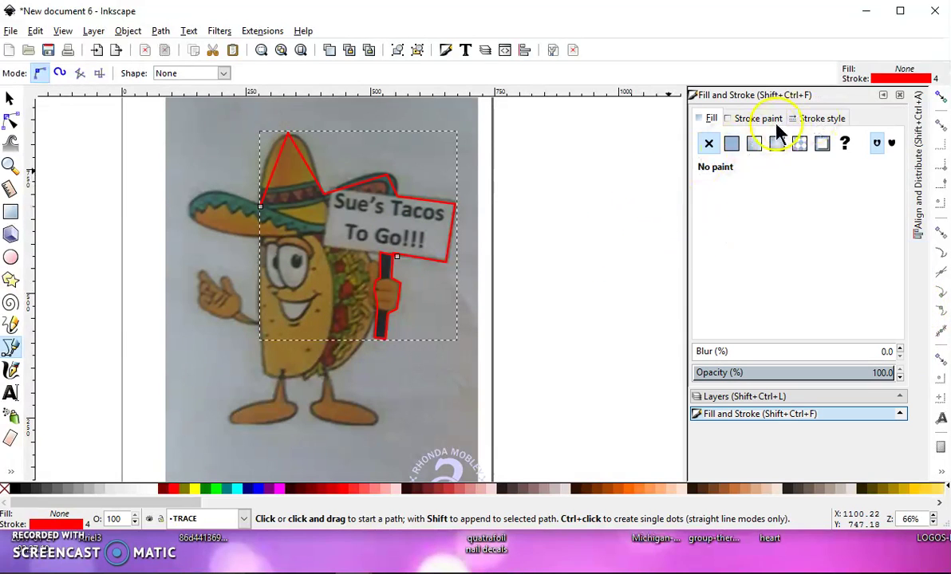
{"action": "left_click", "coordinate": [829, 119]}
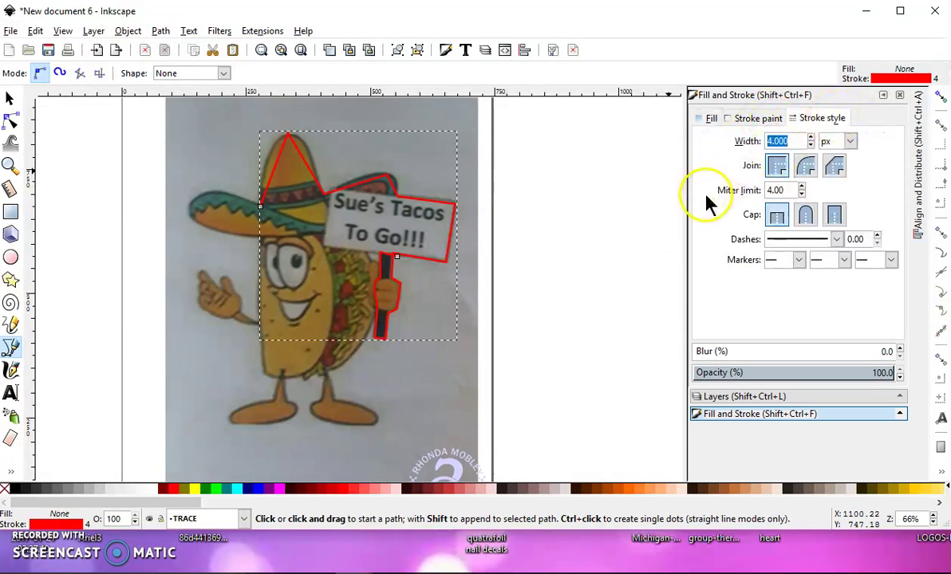
{"action": "left_click", "coordinate": [11, 121]}
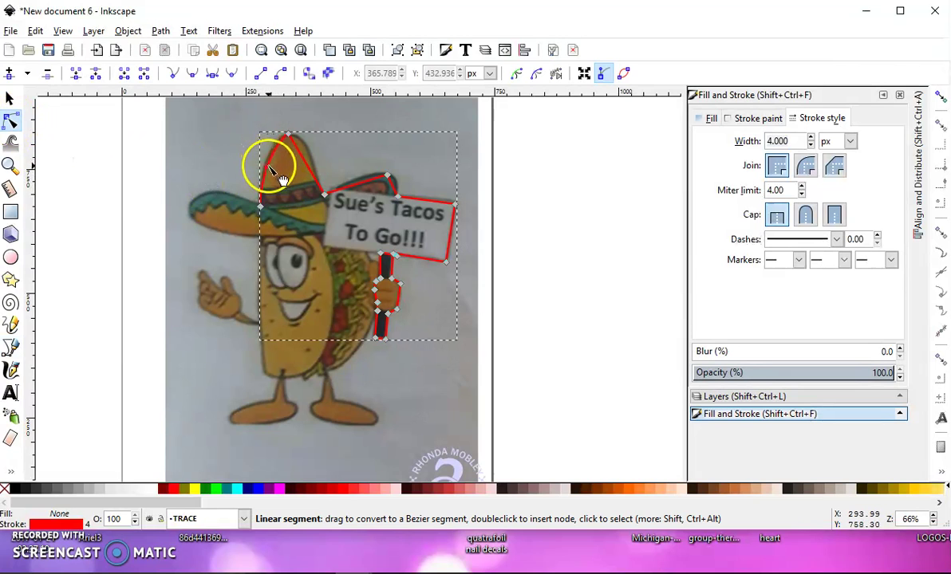
{"action": "left_click", "coordinate": [778, 141]}
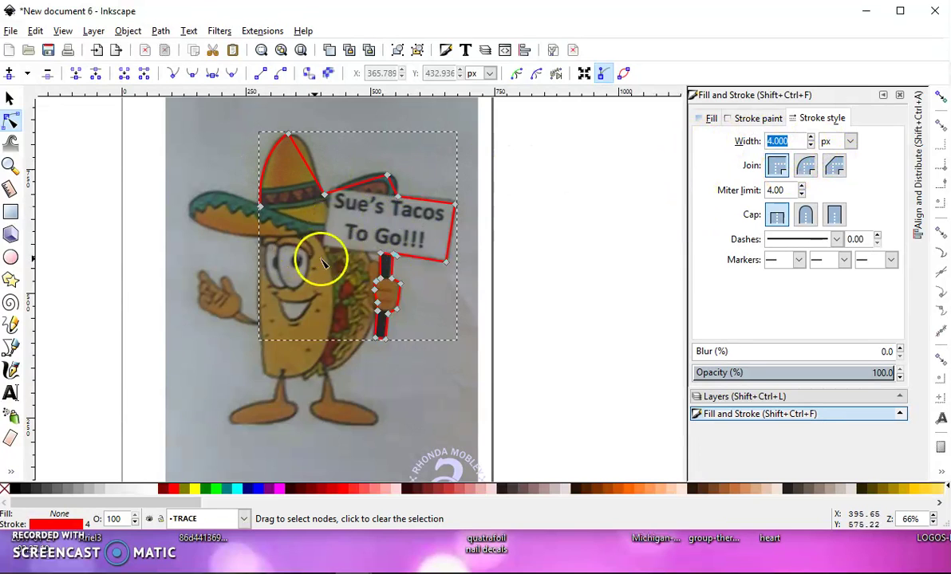
Step: Set the Pen tool to its own style, taken from the selected red outline
{"action": "left_click", "coordinate": [35, 32]}
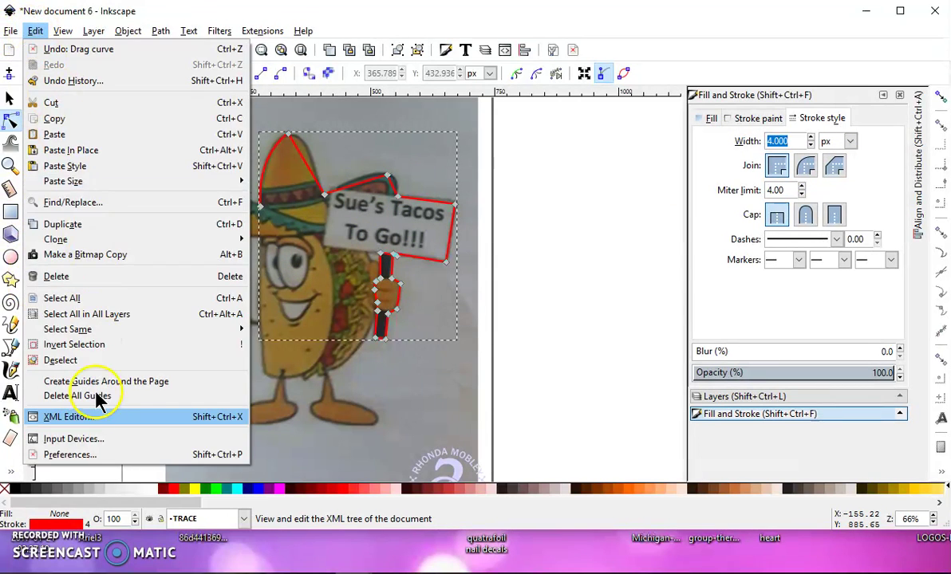
{"action": "left_click", "coordinate": [108, 454]}
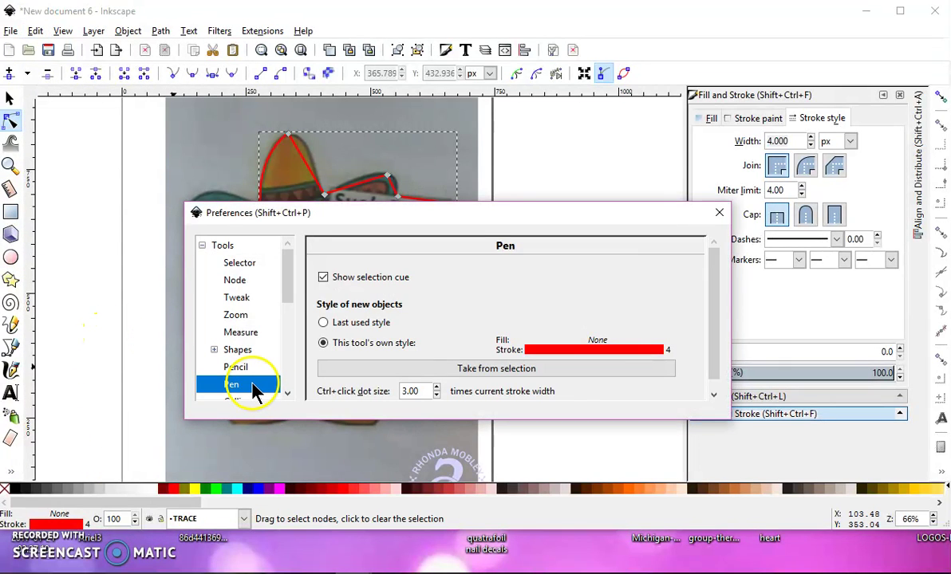
{"action": "left_click", "coordinate": [323, 344]}
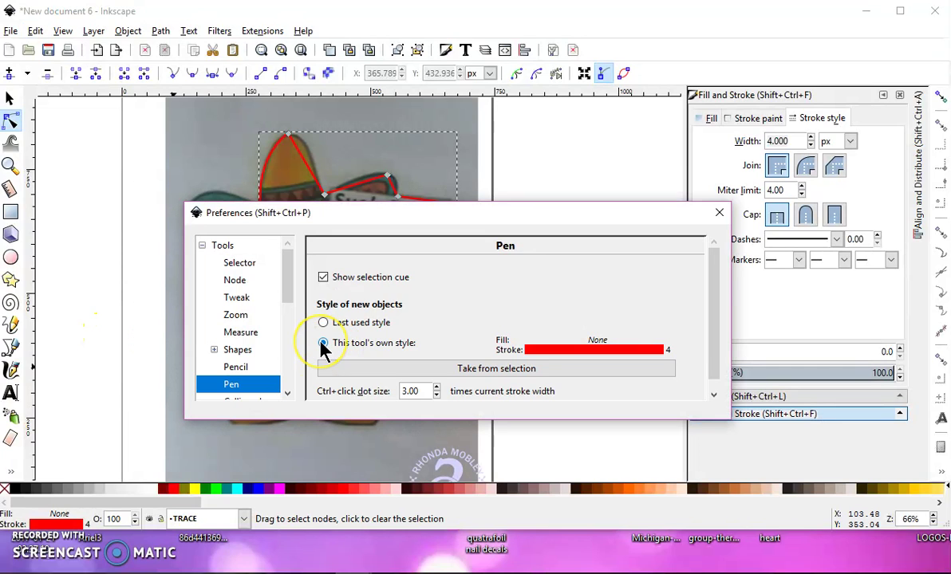
{"action": "left_click", "coordinate": [373, 343]}
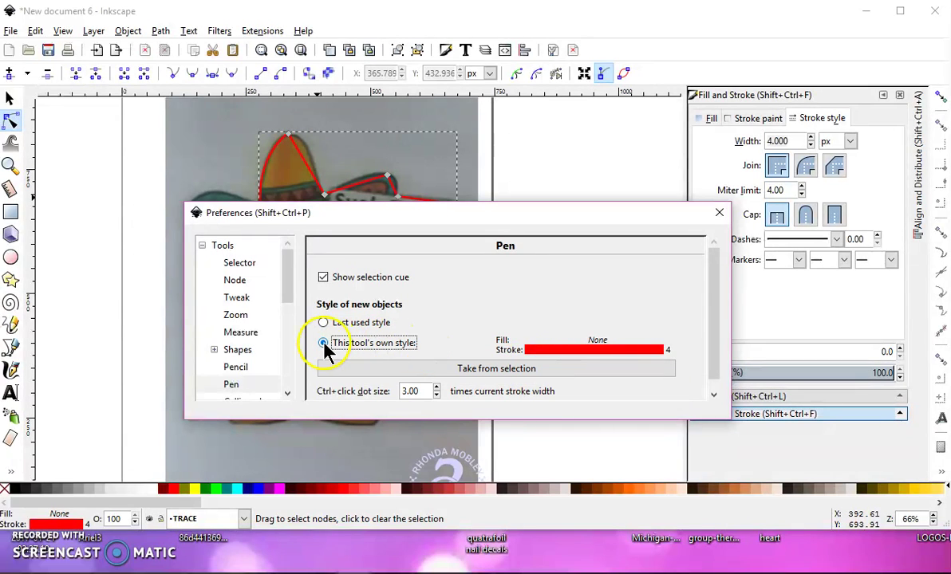
{"action": "left_click_drag", "start_coordinate": [326, 351], "coordinate": [376, 349]}
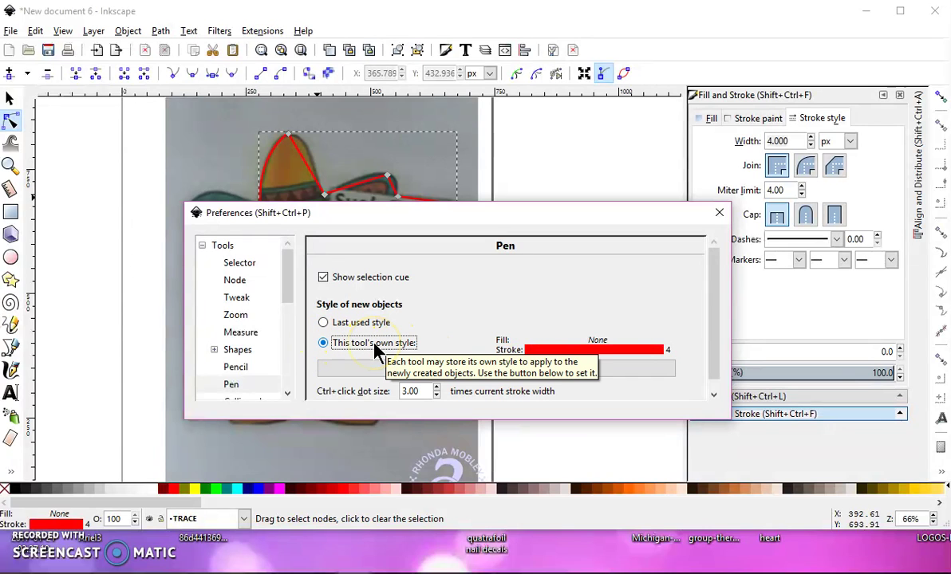
{"action": "left_click", "coordinate": [510, 371]}
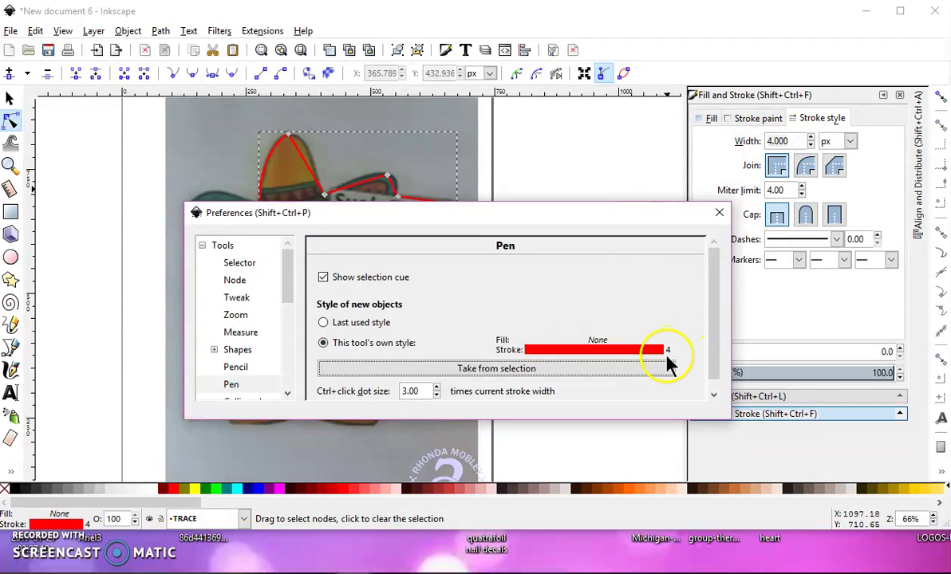
Step: Bend the straight hat segment into a curve and round both sides of the sombrero crown
{"action": "left_click", "coordinate": [717, 212]}
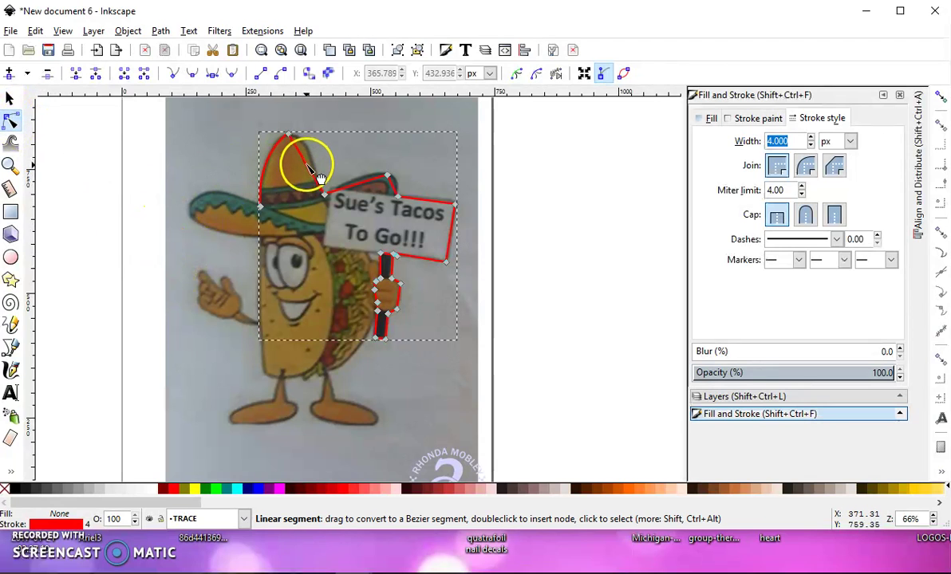
{"action": "mouse_move", "coordinate": [318, 179]}
{"action": "left_mouse_down"}
{"action": "mouse_move", "coordinate": [314, 157]}
{"action": "mouse_move", "coordinate": [322, 193]}
{"action": "left_mouse_up"}
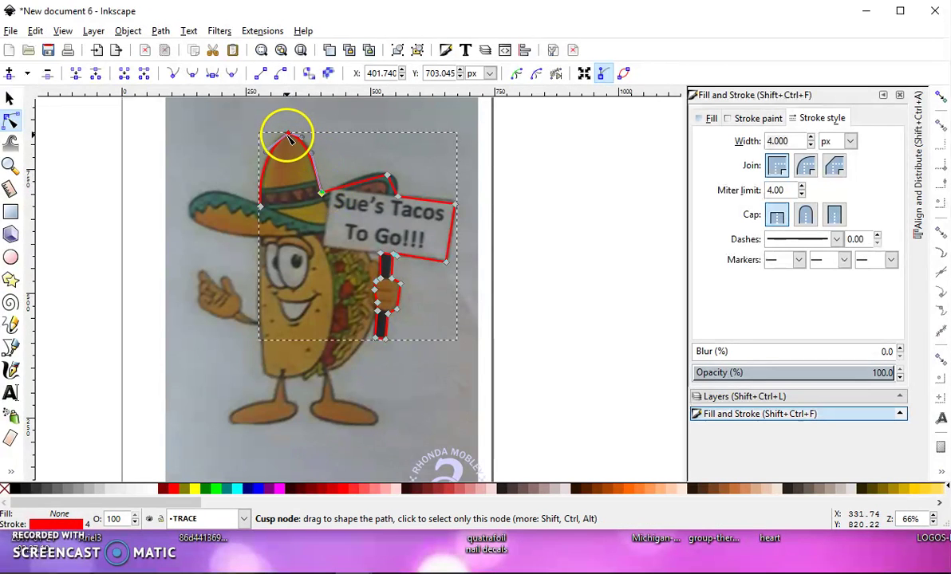
{"action": "left_click", "coordinate": [289, 138]}
{"action": "scroll", "coordinate": [276, 132], "scroll_direction": "up", "scroll_amount": 3}
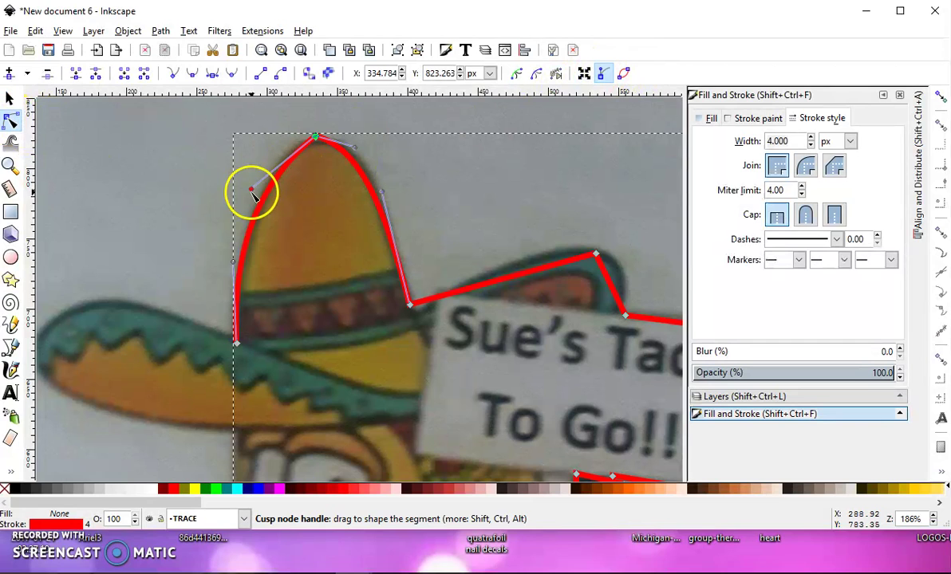
{"action": "left_click_drag", "start_coordinate": [249, 175], "coordinate": [271, 141]}
{"action": "left_click_drag", "start_coordinate": [364, 146], "coordinate": [366, 143]}
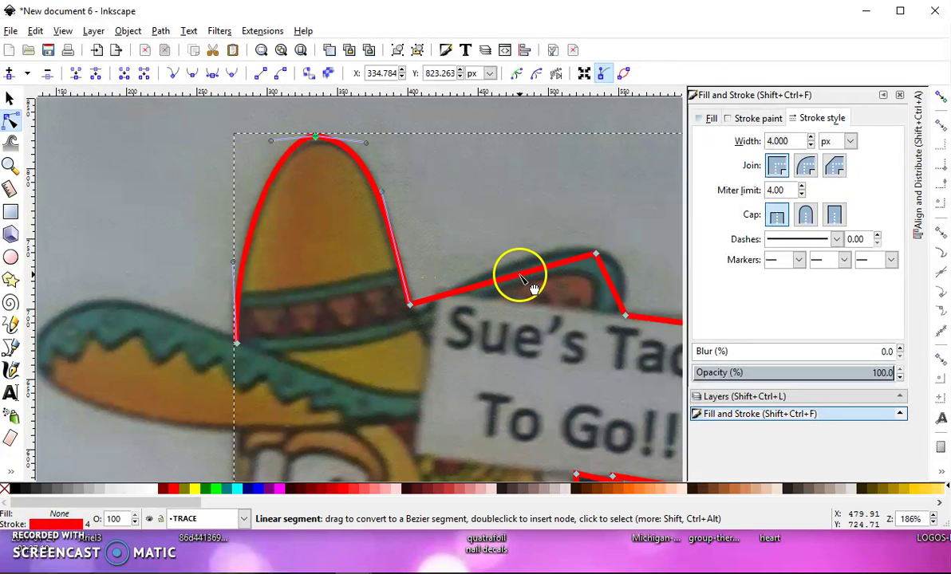
Step: Reshape the brim curve at the corner beside the sign
{"action": "left_click_drag", "start_coordinate": [606, 272], "coordinate": [608, 283]}
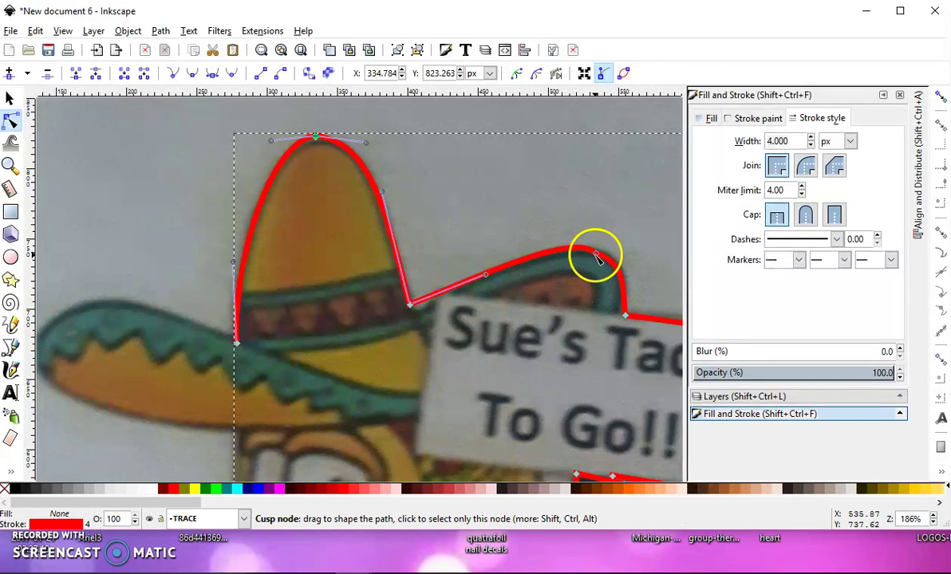
{"action": "left_click", "coordinate": [596, 256]}
{"action": "left_click_drag", "start_coordinate": [572, 233], "coordinate": [597, 252]}
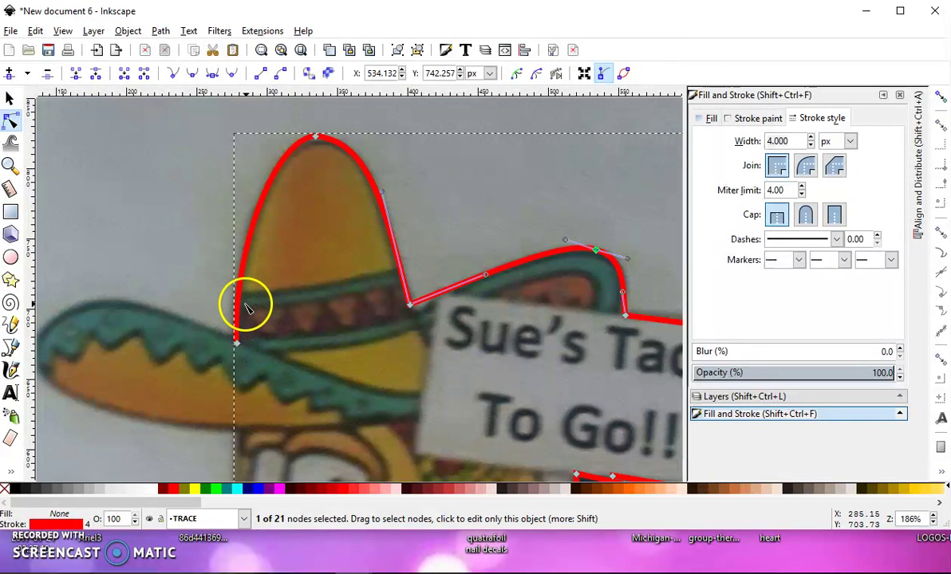
{"action": "scroll", "coordinate": [308, 282], "scroll_direction": "down", "scroll_amount": 3}
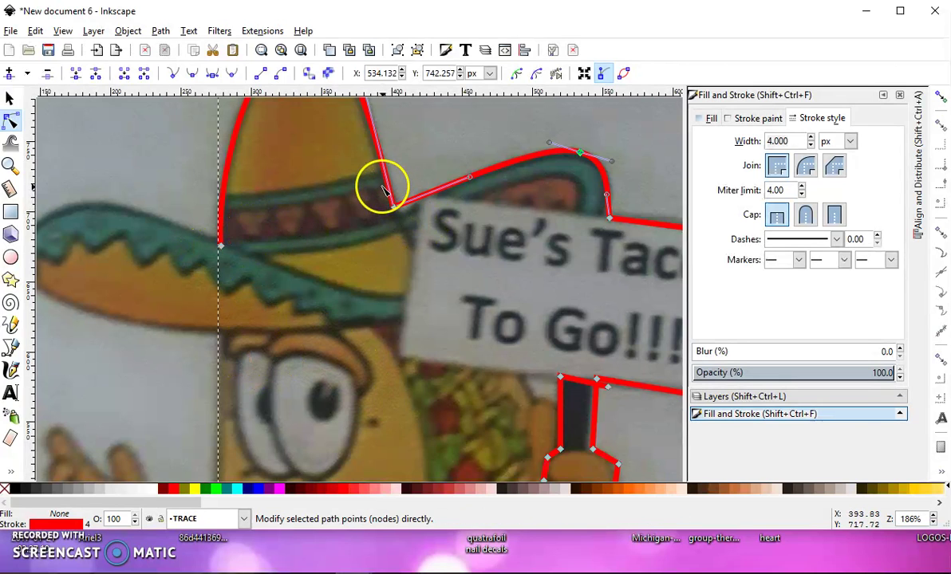
Step: Set Round join and Round cap on the outline, and smooth the brim corner above the sign
{"action": "left_click", "coordinate": [232, 153]}
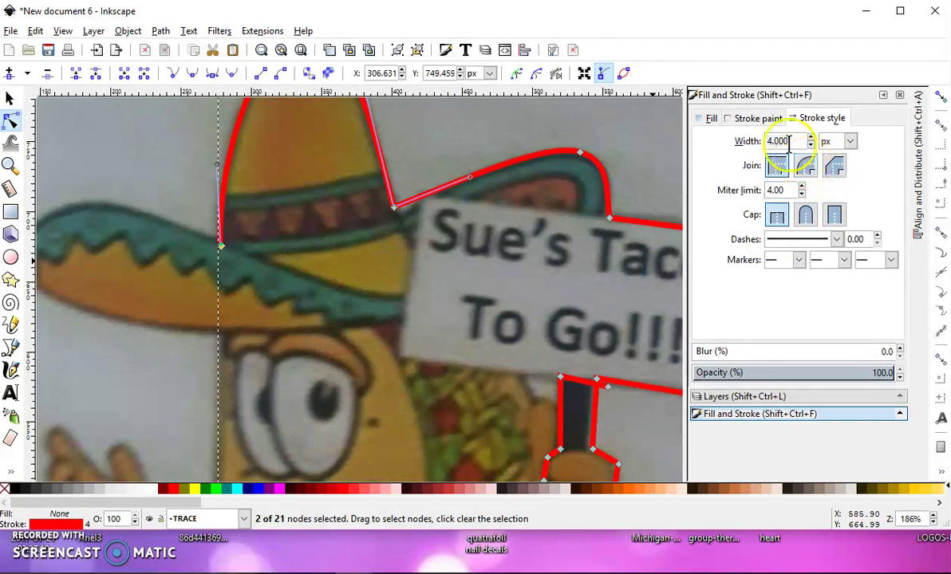
{"action": "left_click", "coordinate": [750, 94]}
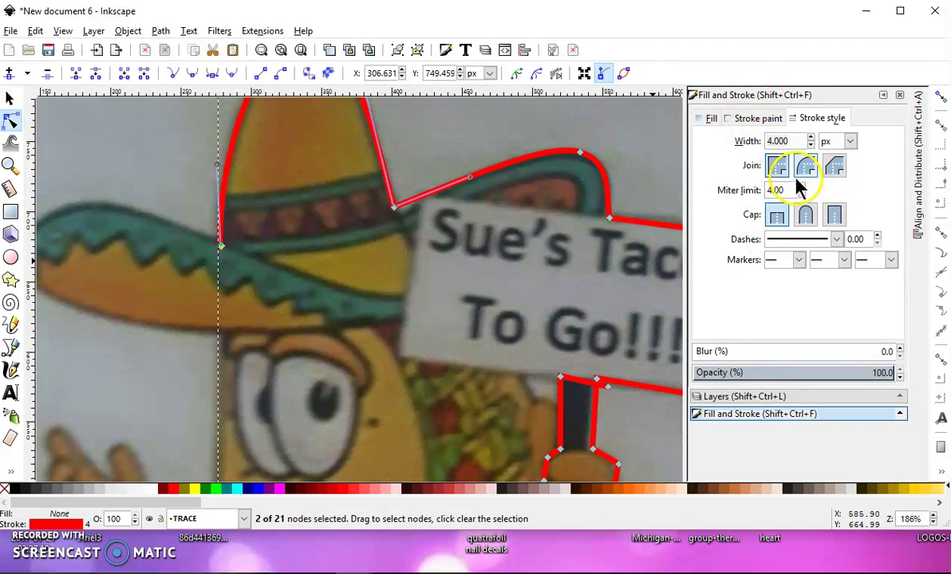
{"action": "left_click", "coordinate": [813, 118]}
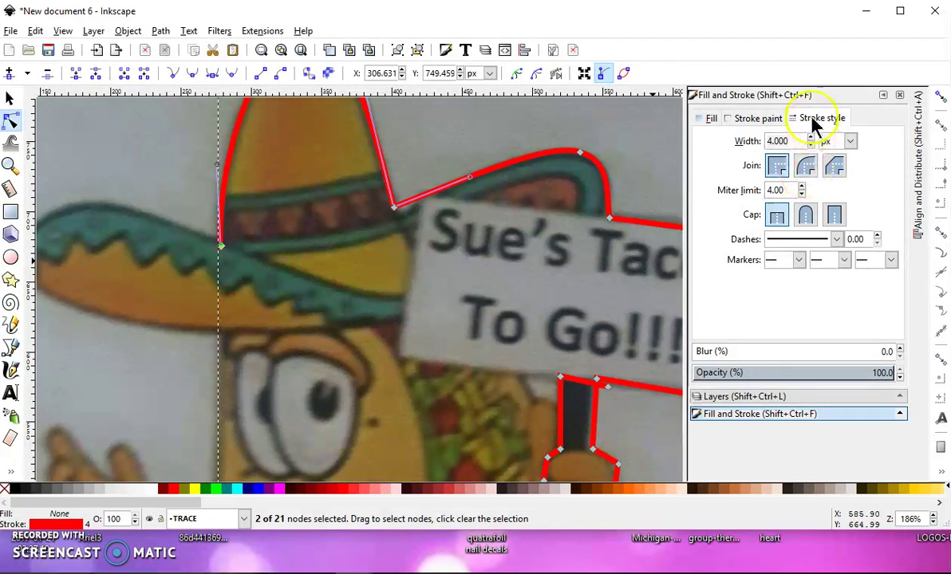
{"action": "left_click", "coordinate": [806, 166]}
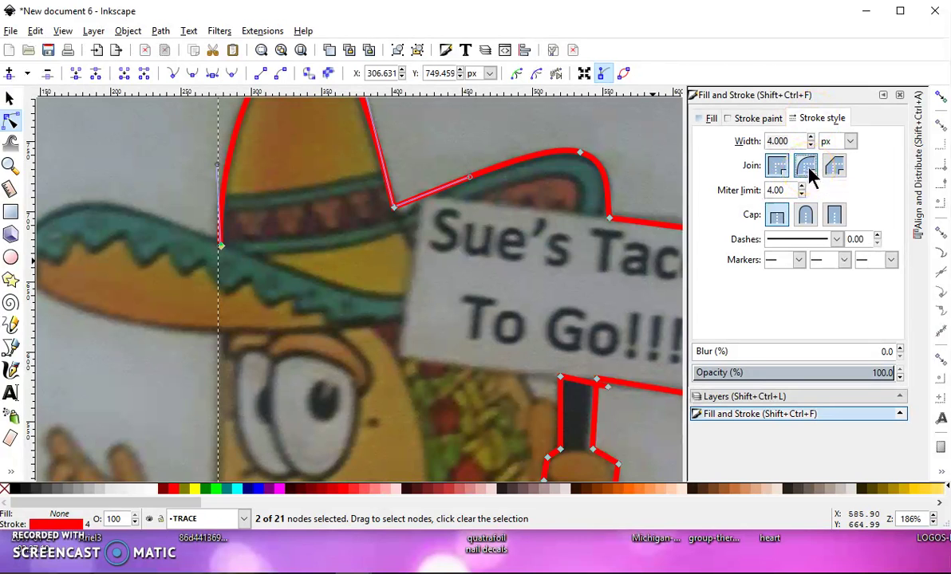
{"action": "left_click", "coordinate": [805, 216]}
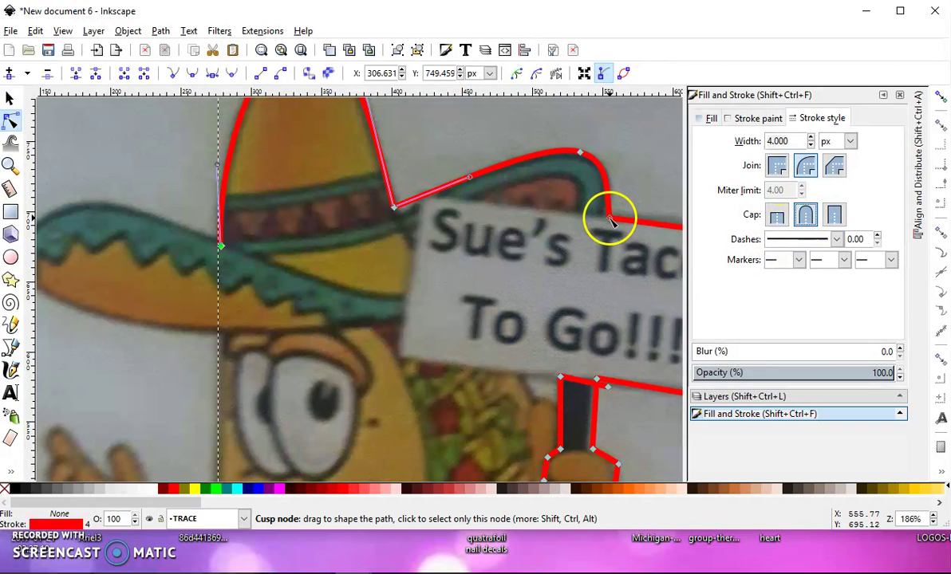
{"action": "left_click_drag", "start_coordinate": [610, 217], "coordinate": [605, 214]}
{"action": "left_click_drag", "start_coordinate": [613, 164], "coordinate": [608, 198]}
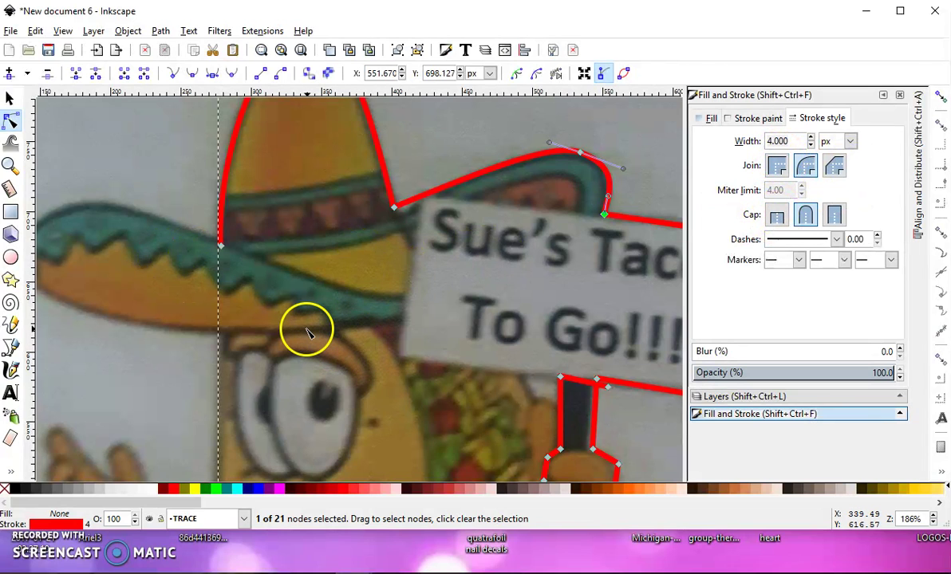
Step: Move the sign's top-right corner and the pole nodes to match the photo
{"action": "scroll", "coordinate": [312, 325], "scroll_direction": "down", "scroll_amount": 2}
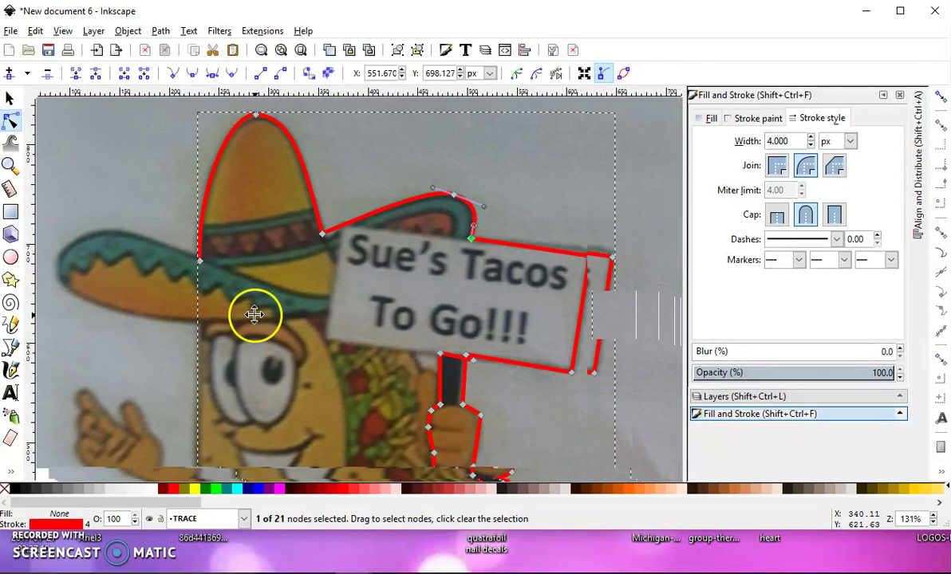
{"action": "left_click", "coordinate": [583, 252]}
{"action": "scroll", "coordinate": [459, 357], "scroll_direction": "up", "scroll_amount": 3}
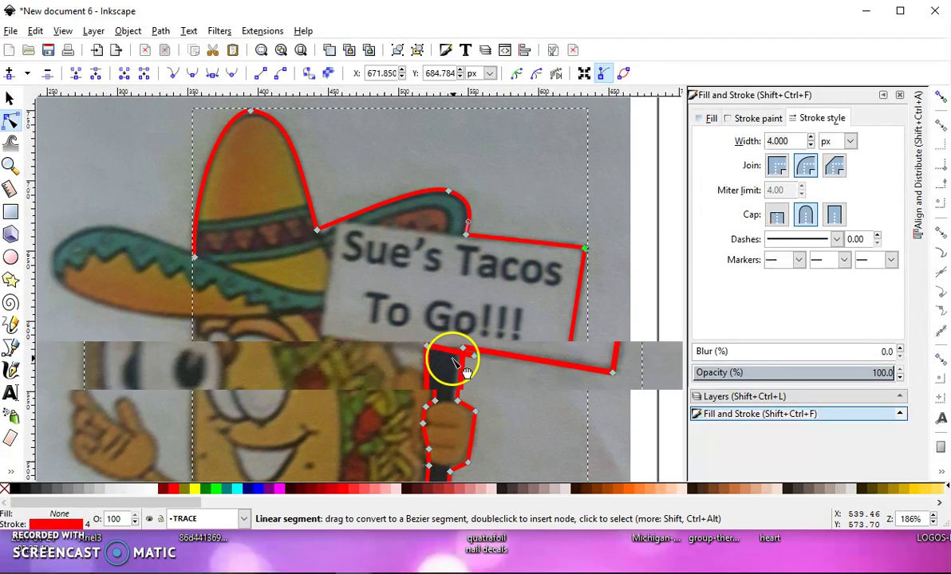
{"action": "left_click_drag", "start_coordinate": [496, 355], "coordinate": [476, 337]}
{"action": "scroll", "coordinate": [446, 390], "scroll_direction": "down", "scroll_amount": 3}
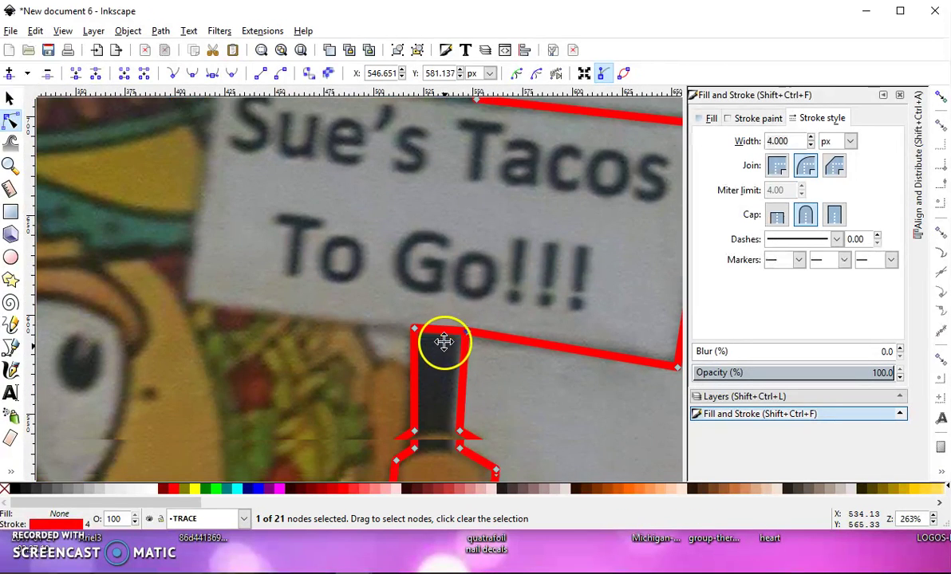
{"action": "scroll", "coordinate": [443, 335], "scroll_direction": "up", "scroll_amount": 2}
{"action": "left_click_drag", "start_coordinate": [462, 407], "coordinate": [460, 406]}
{"action": "left_click_drag", "start_coordinate": [471, 304], "coordinate": [469, 310]}
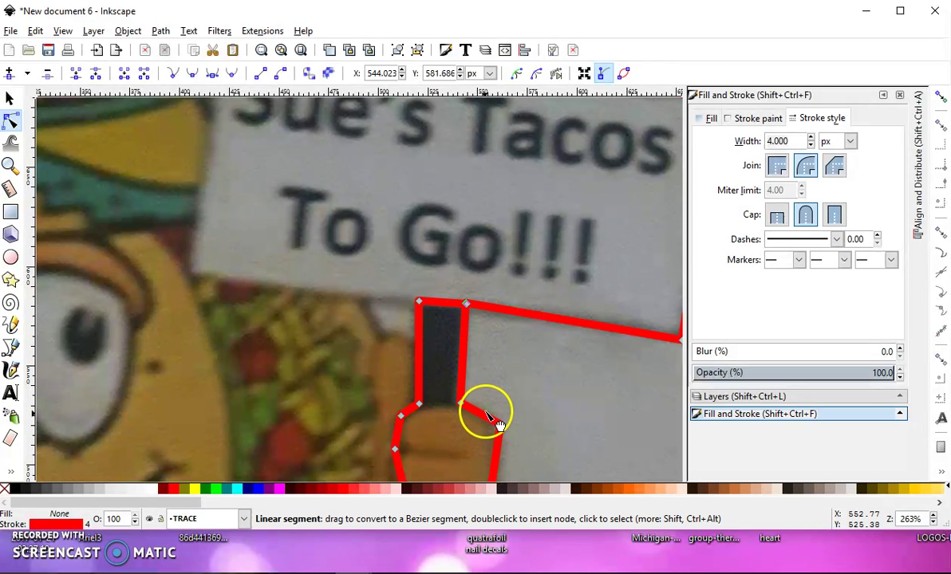
Step: Nudge the hand's upper and lower-right nodes so the outline hugs the fist
{"action": "scroll", "coordinate": [467, 415], "scroll_direction": "up", "scroll_amount": 1}
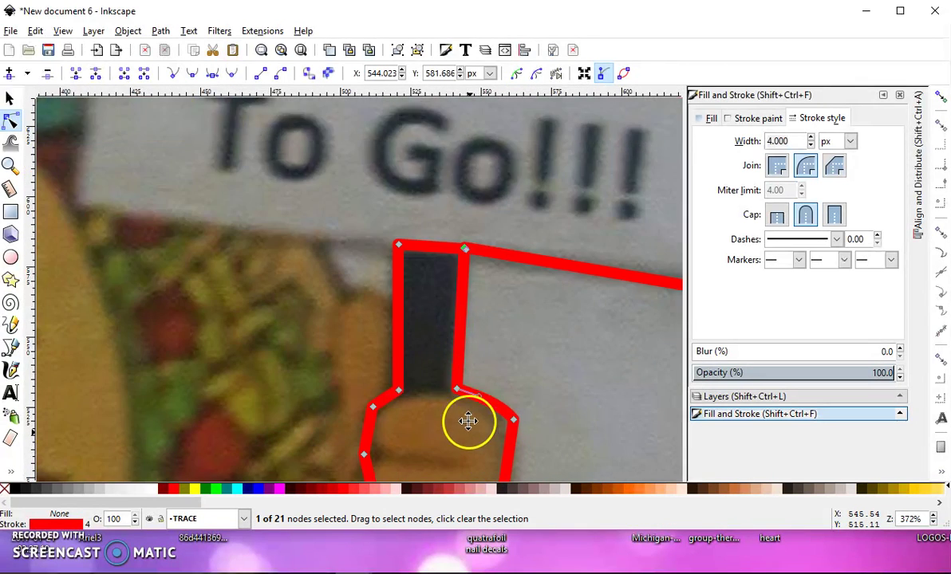
{"action": "scroll", "coordinate": [472, 367], "scroll_direction": "down", "scroll_amount": 3}
{"action": "scroll", "coordinate": [476, 317], "scroll_direction": "down", "scroll_amount": 3}
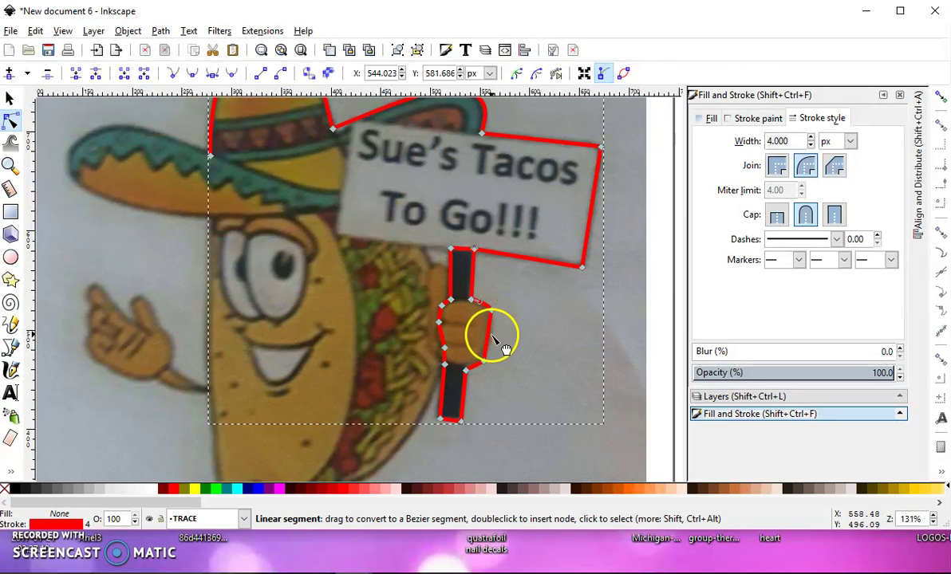
{"action": "left_click_drag", "start_coordinate": [486, 358], "coordinate": [484, 362]}
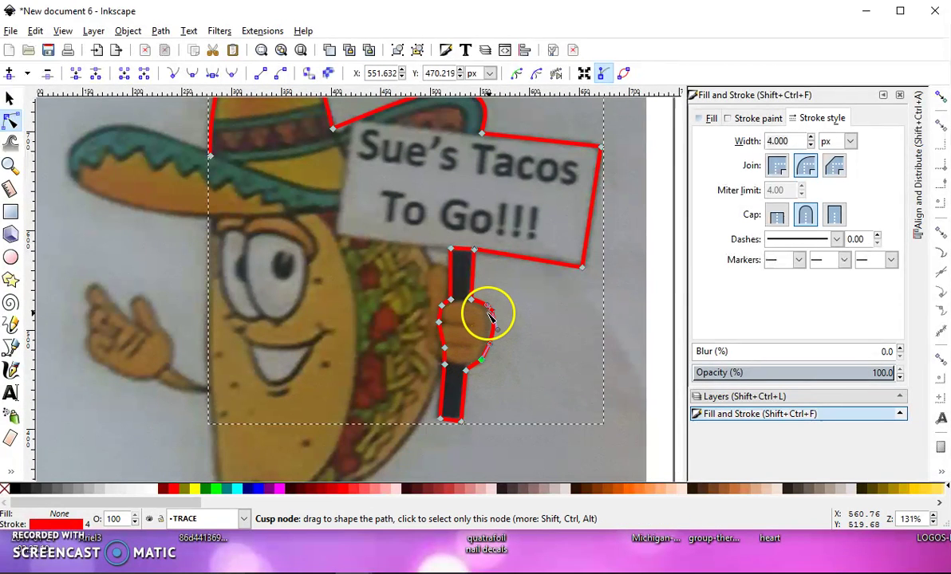
{"action": "left_click_drag", "start_coordinate": [490, 312], "coordinate": [496, 316]}
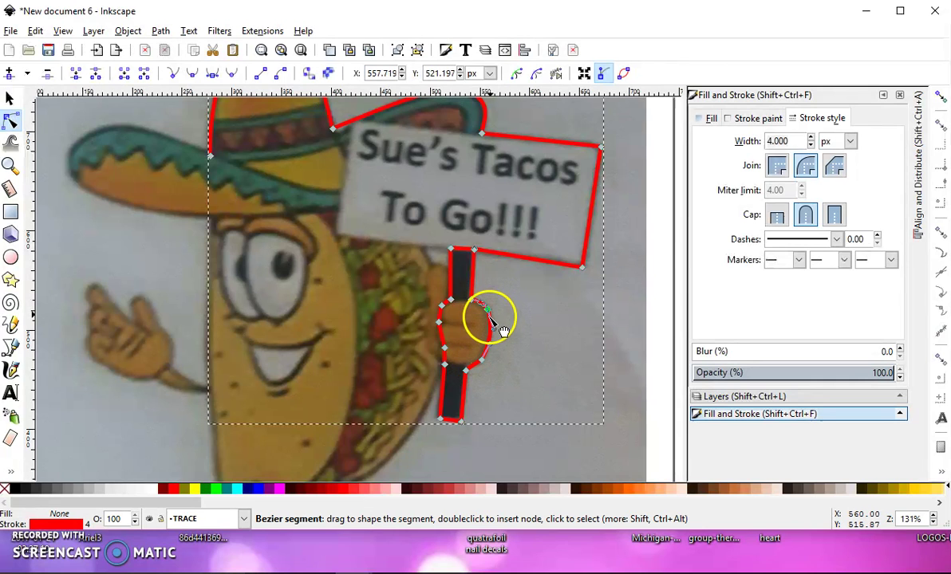
{"action": "left_click", "coordinate": [469, 376]}
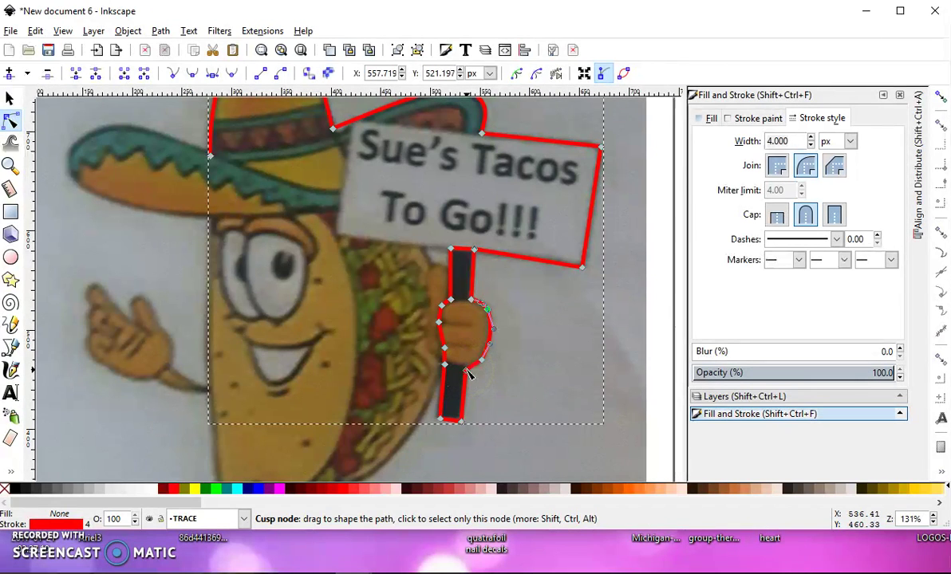
Step: Draw three short straight red finger lines across the fist with the Pen tool
{"action": "left_click", "coordinate": [458, 344]}
{"action": "left_click", "coordinate": [73, 378]}
{"action": "left_click", "coordinate": [11, 347]}
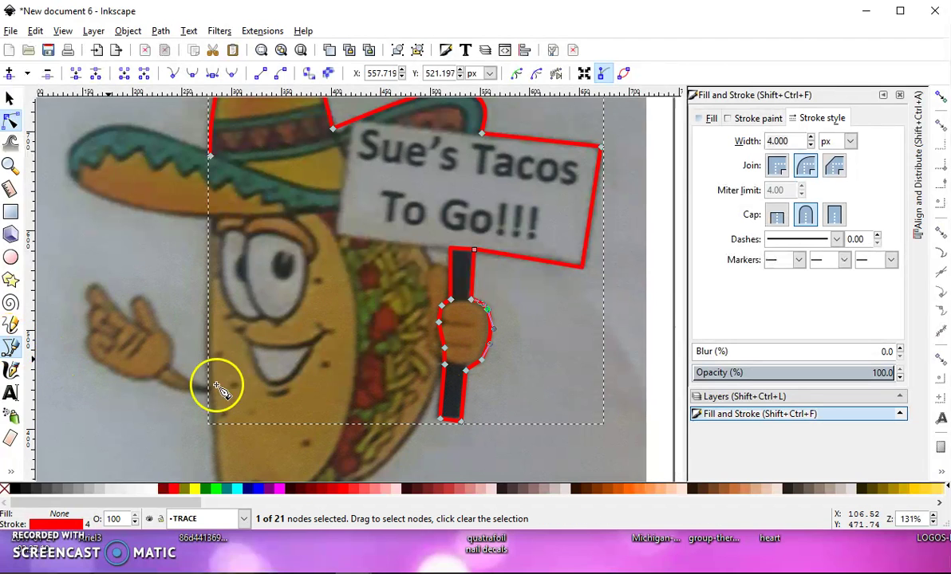
{"action": "left_click", "coordinate": [467, 371]}
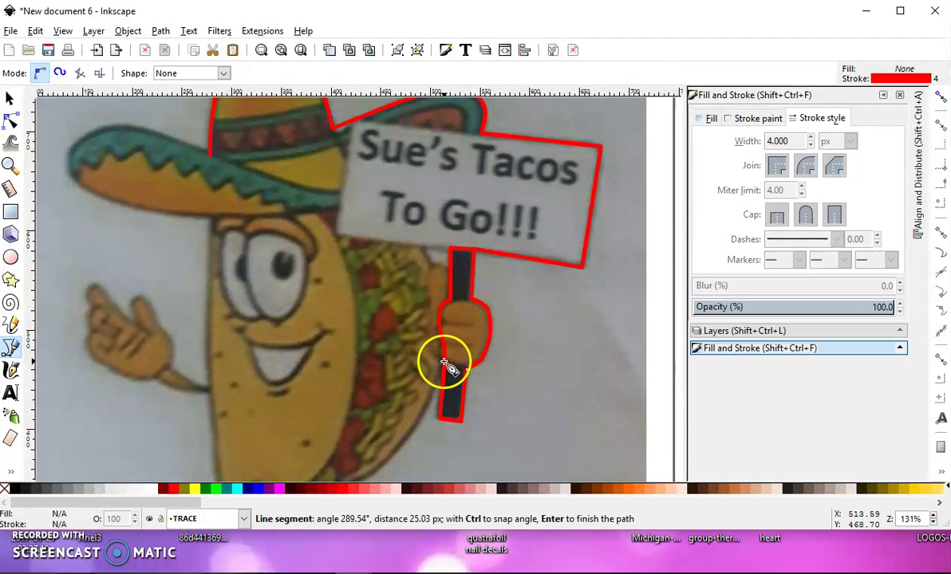
{"action": "left_click", "coordinate": [446, 366]}
{"action": "key", "text": "Return"}
{"action": "left_click", "coordinate": [471, 348]}
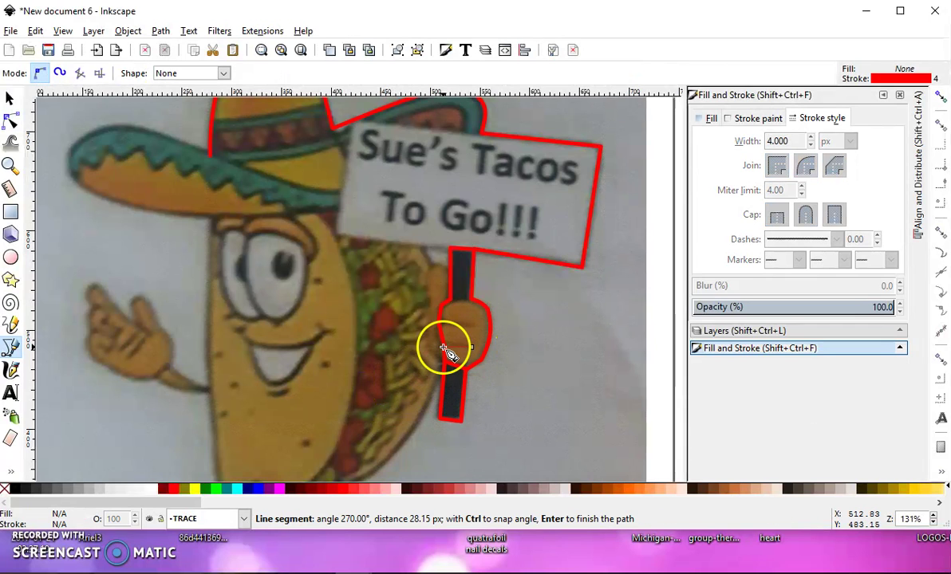
{"action": "left_click", "coordinate": [469, 333]}
{"action": "key", "text": "Return"}
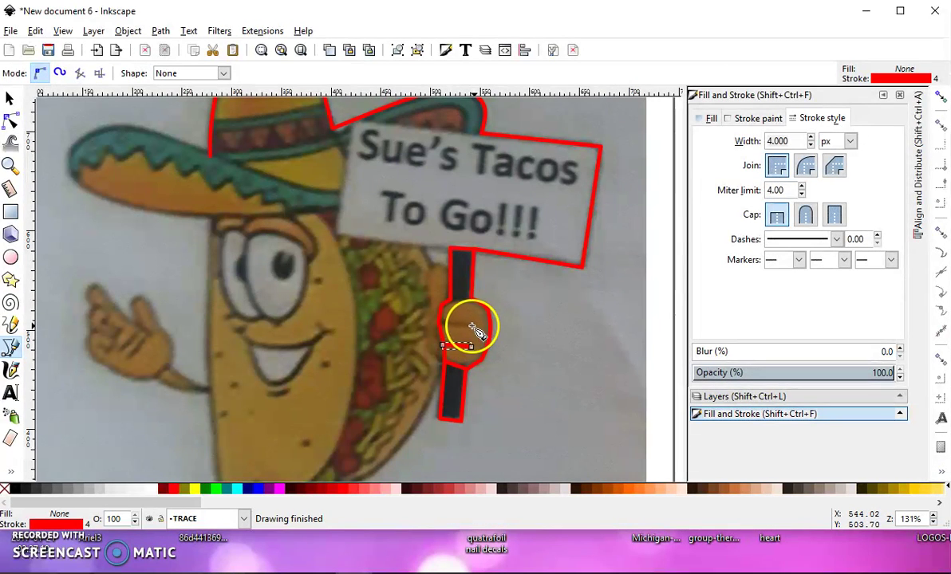
{"action": "left_click", "coordinate": [470, 326]}
{"action": "left_click", "coordinate": [440, 324]}
{"action": "key", "text": "Return"}
Step: Give the finger lines rounded joins and adjust their end points
{"action": "scroll", "coordinate": [471, 337], "scroll_direction": "up", "scroll_amount": 3}
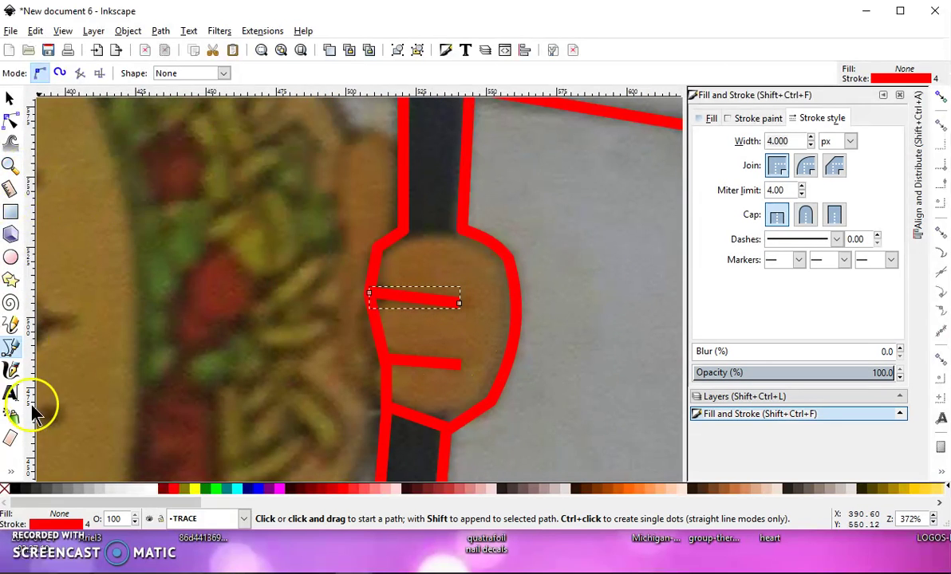
{"action": "left_click", "coordinate": [12, 119]}
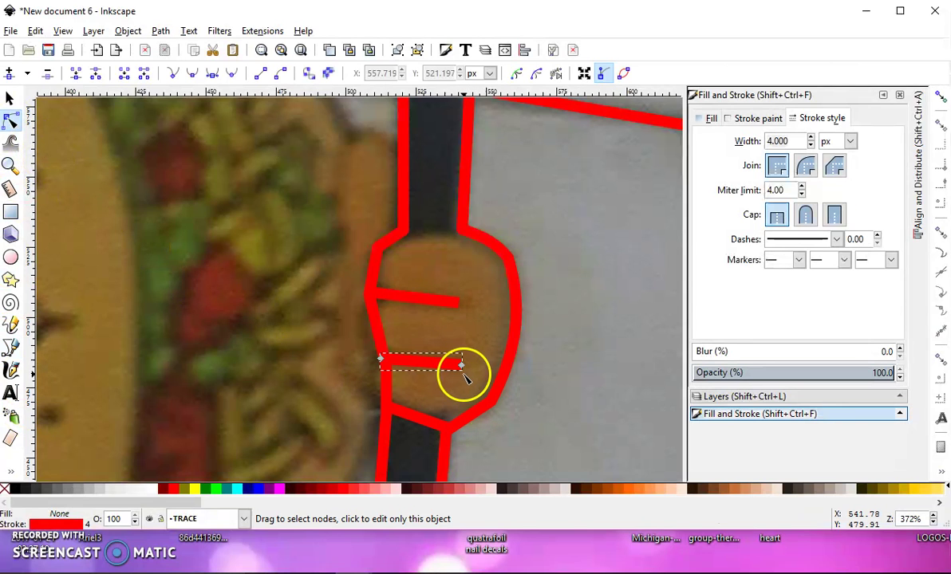
{"action": "left_click", "coordinate": [435, 301]}
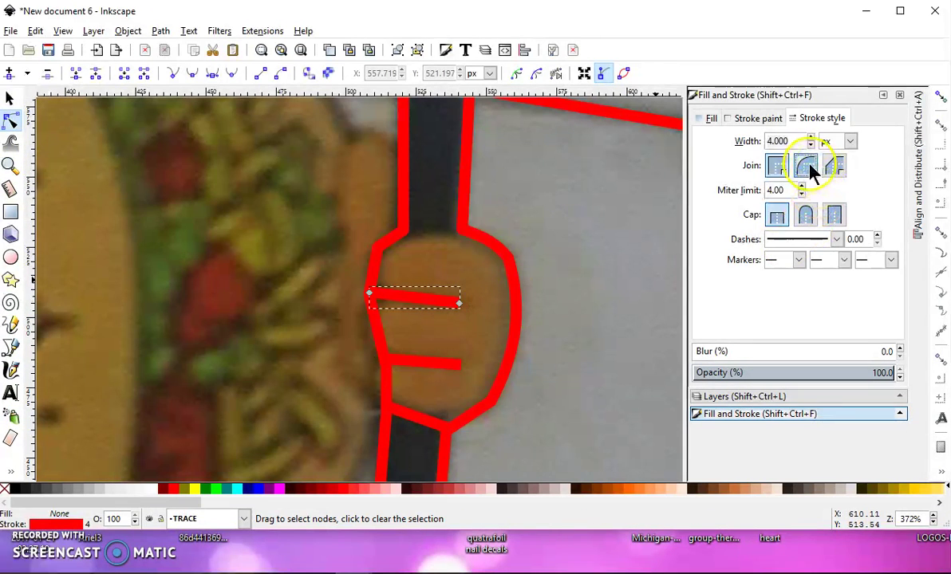
{"action": "left_click", "coordinate": [450, 364]}
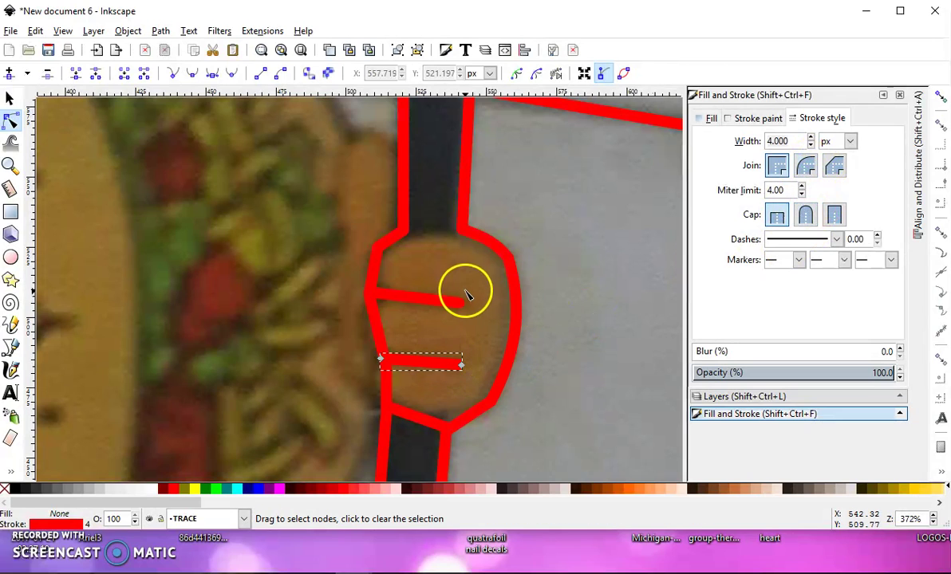
{"action": "left_click", "coordinate": [805, 167]}
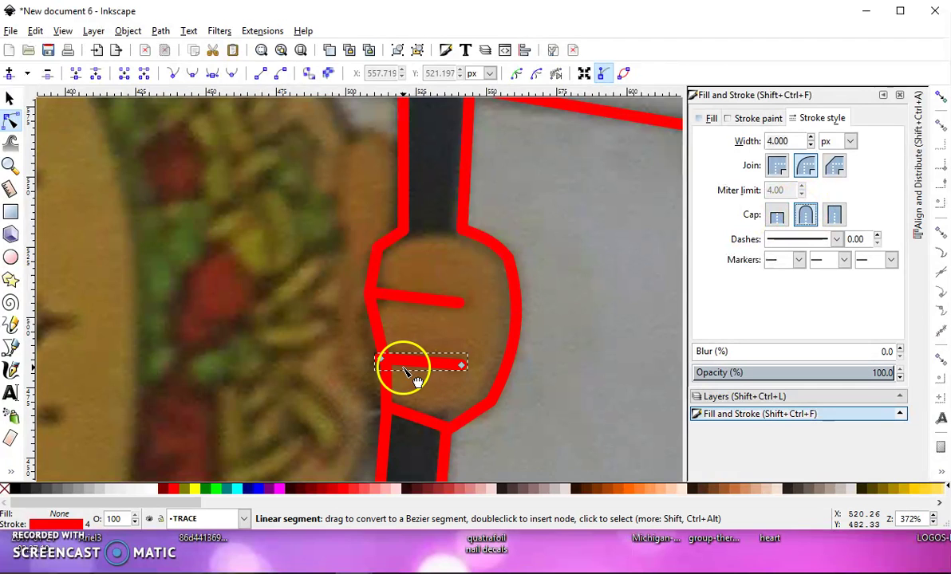
{"action": "scroll", "coordinate": [339, 361], "scroll_direction": "up", "scroll_amount": 1}
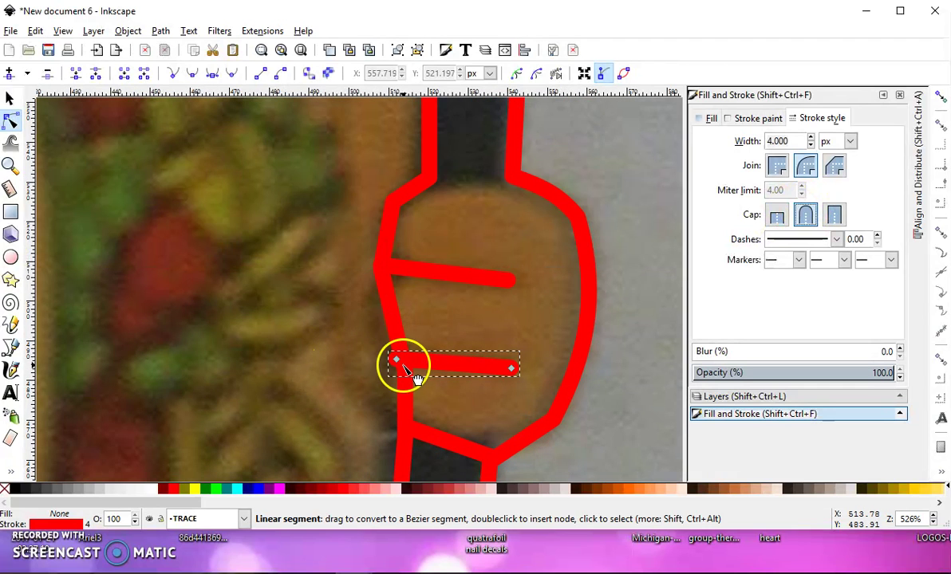
{"action": "left_click_drag", "start_coordinate": [398, 363], "coordinate": [406, 365]}
{"action": "left_click", "coordinate": [382, 269]}
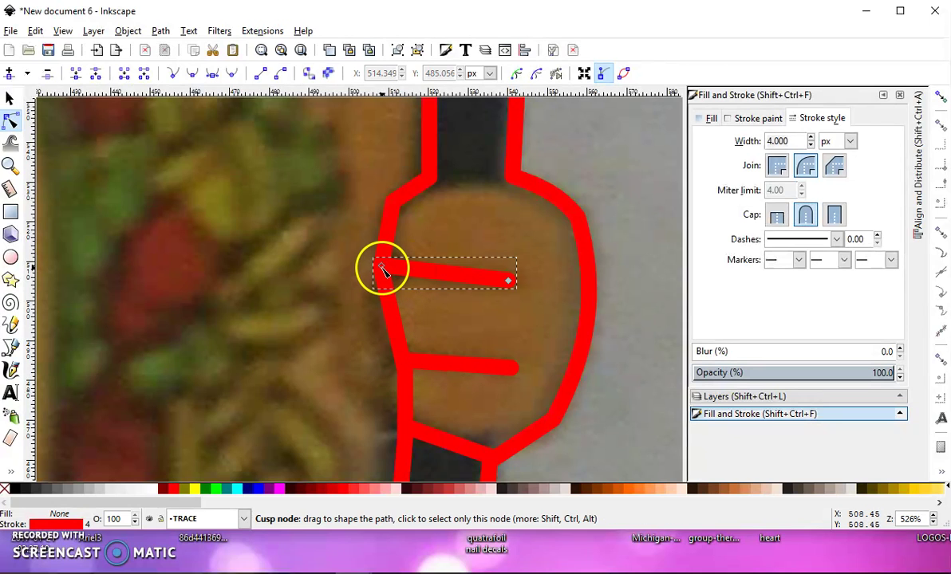
{"action": "left_click", "coordinate": [384, 268]}
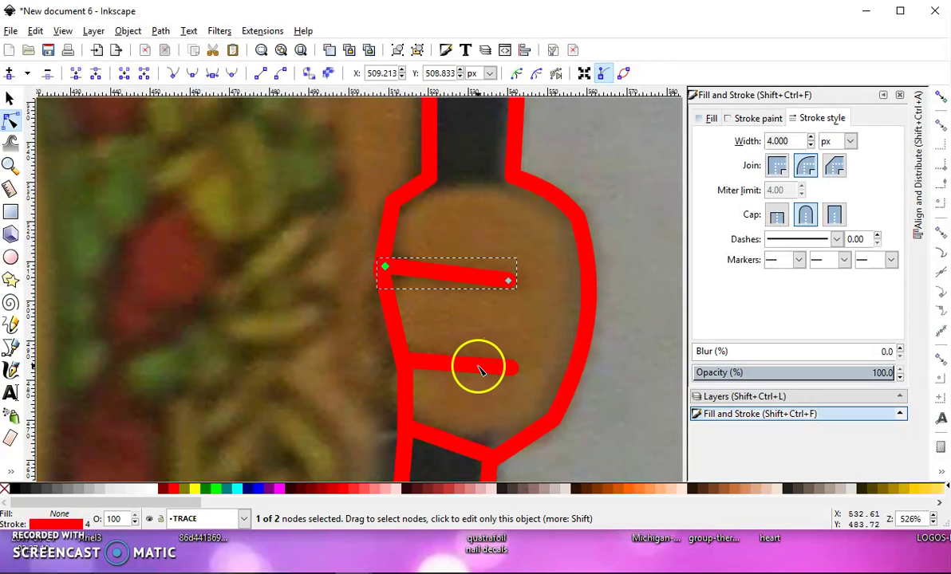
Step: Bow the fist's left outline outward and pull in the bottom-right hand node
{"action": "key", "text": "Escape"}
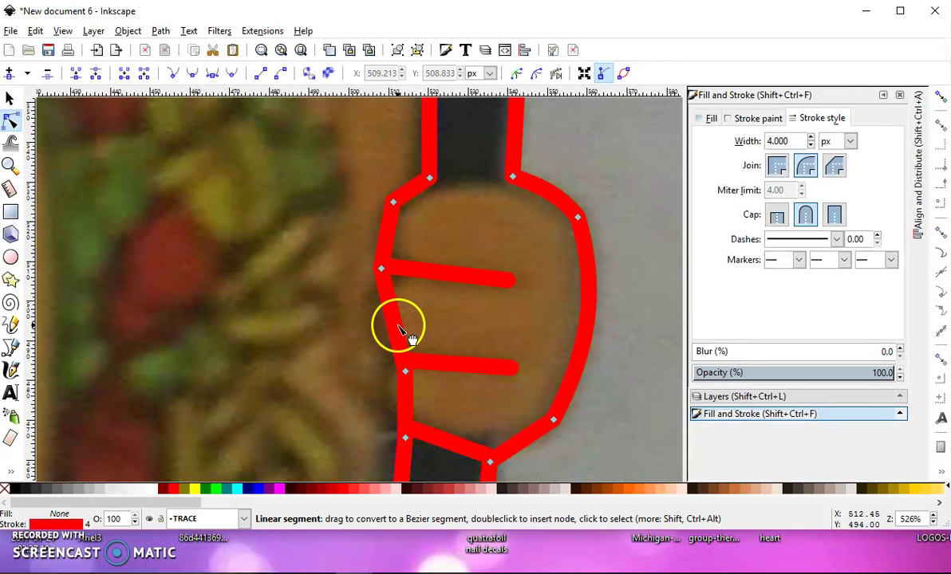
{"action": "left_click_drag", "start_coordinate": [401, 329], "coordinate": [383, 323]}
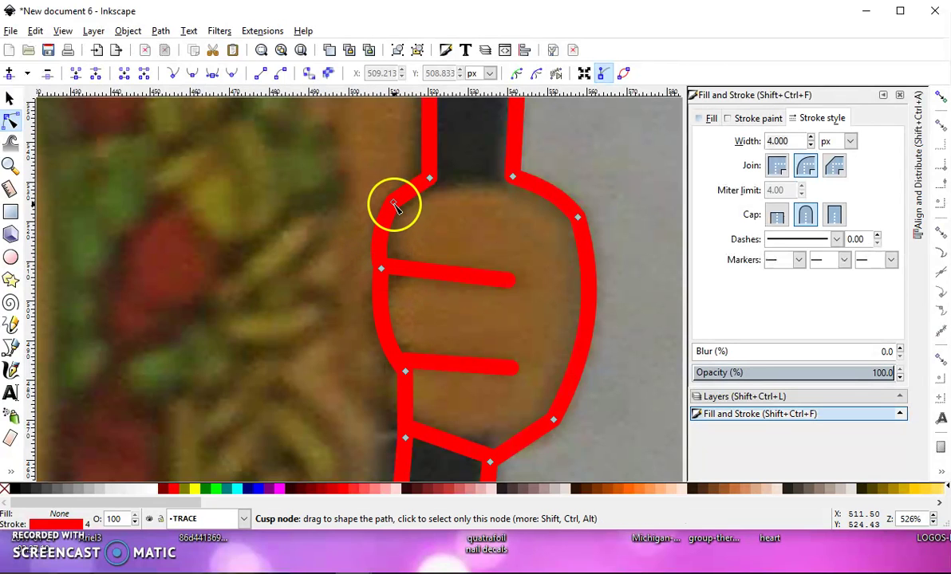
{"action": "left_click_drag", "start_coordinate": [392, 202], "coordinate": [402, 206]}
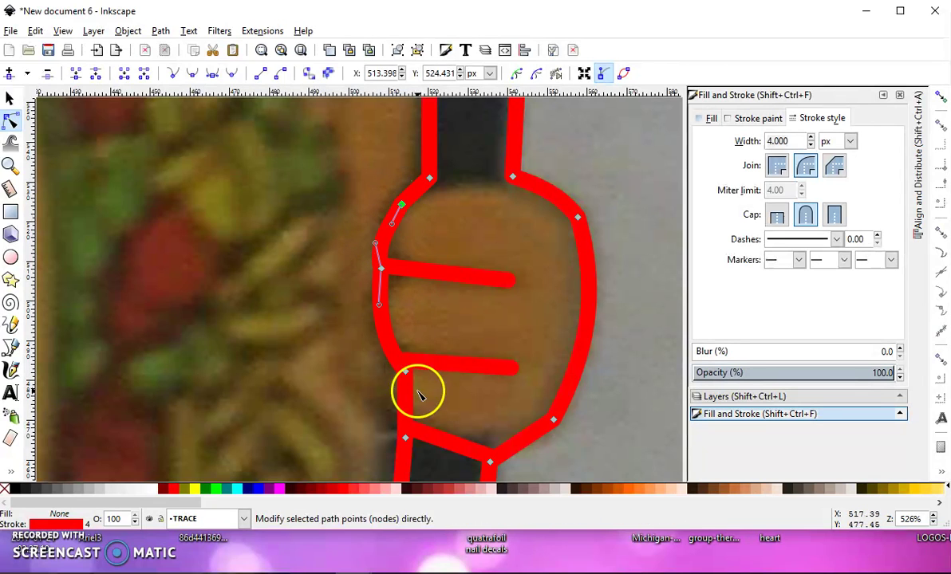
{"action": "left_click", "coordinate": [401, 403]}
{"action": "left_click", "coordinate": [440, 446]}
{"action": "mouse_move", "coordinate": [496, 461]}
{"action": "left_mouse_down"}
{"action": "mouse_move", "coordinate": [495, 442]}
{"action": "mouse_move", "coordinate": [498, 464]}
{"action": "left_mouse_up"}
Step: Raise the bottom hand node and round the fist's lower and upper right curves
{"action": "left_click", "coordinate": [533, 442]}
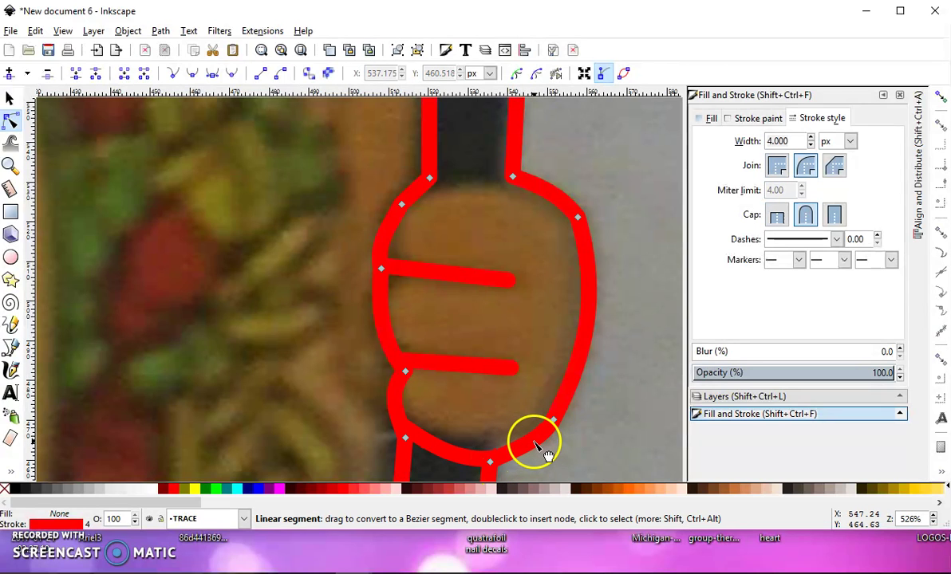
{"action": "left_click_drag", "start_coordinate": [491, 459], "coordinate": [469, 454]}
{"action": "mouse_move", "coordinate": [398, 418]}
{"action": "left_mouse_down"}
{"action": "mouse_move", "coordinate": [492, 460]}
{"action": "mouse_move", "coordinate": [484, 463]}
{"action": "mouse_move", "coordinate": [496, 462]}
{"action": "mouse_move", "coordinate": [492, 452]}
{"action": "left_mouse_up"}
{"action": "left_click", "coordinate": [585, 360]}
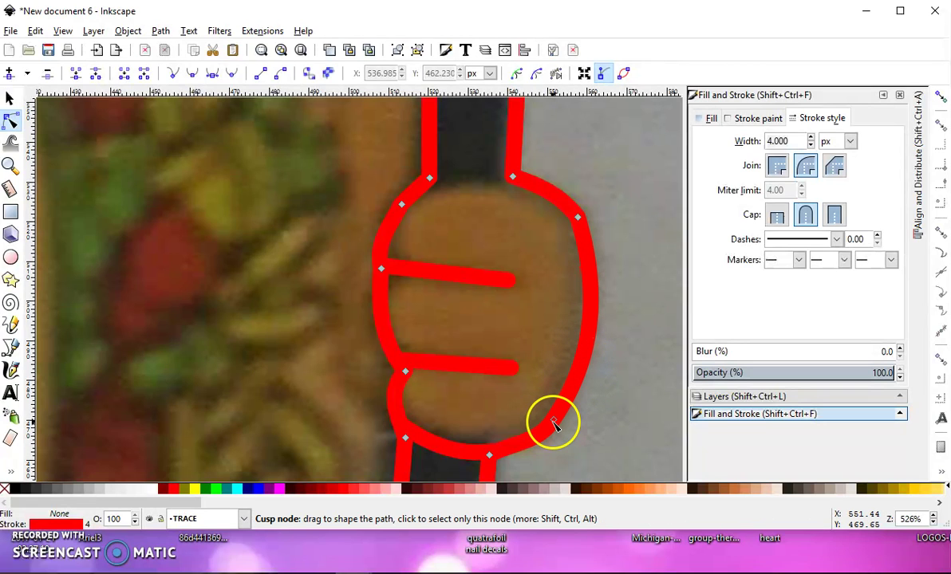
{"action": "left_click_drag", "start_coordinate": [554, 423], "coordinate": [533, 442]}
{"action": "left_click_drag", "start_coordinate": [603, 295], "coordinate": [597, 276]}
{"action": "left_click_drag", "start_coordinate": [558, 195], "coordinate": [551, 195]}
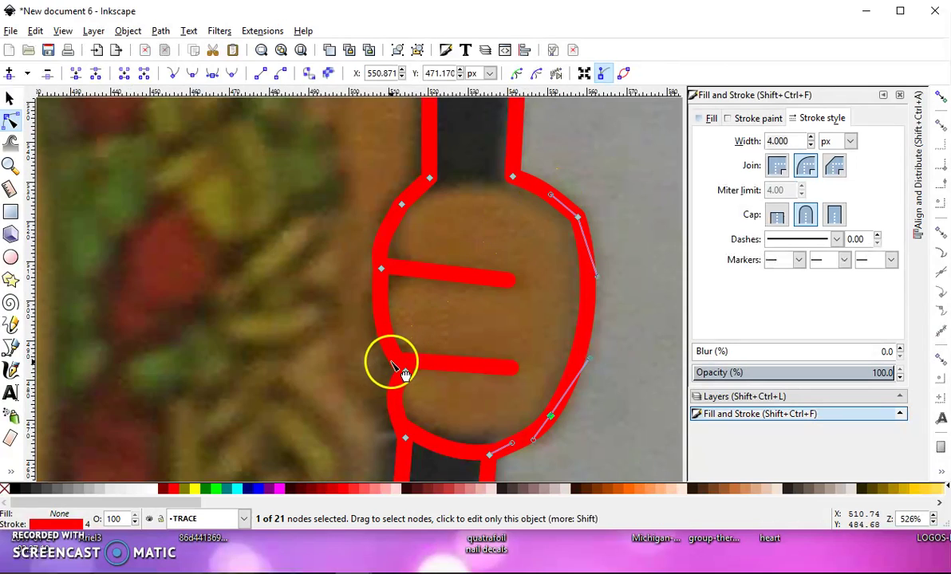
Step: Draw a straight line from the hat band's left edge to the hat outline, closing the band
{"action": "scroll", "coordinate": [388, 374], "scroll_direction": "down", "scroll_amount": 4, "text": "ctrl"}
{"action": "scroll", "coordinate": [379, 339], "scroll_direction": "down", "scroll_amount": 2, "text": "ctrl"}
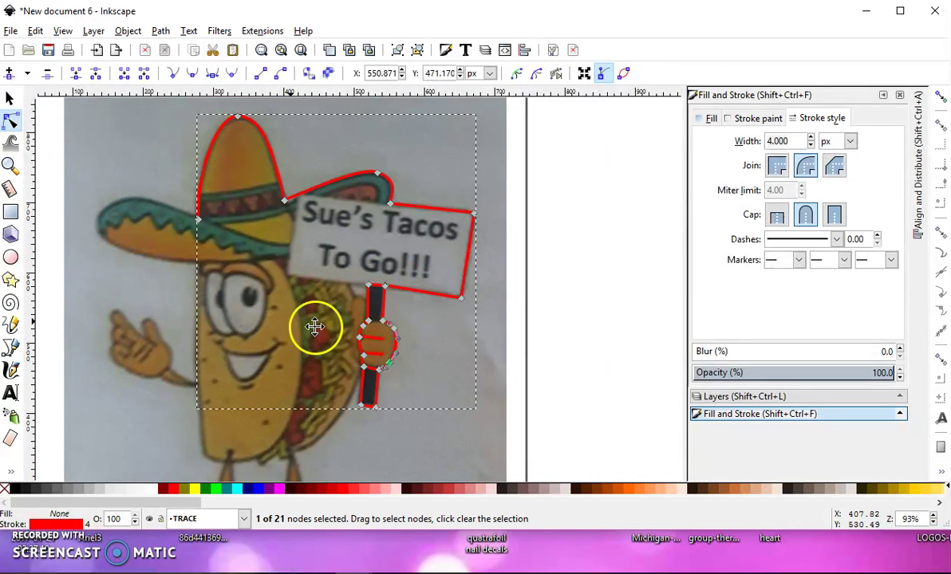
{"action": "scroll", "coordinate": [351, 250], "scroll_direction": "up", "scroll_amount": 4, "text": "ctrl"}
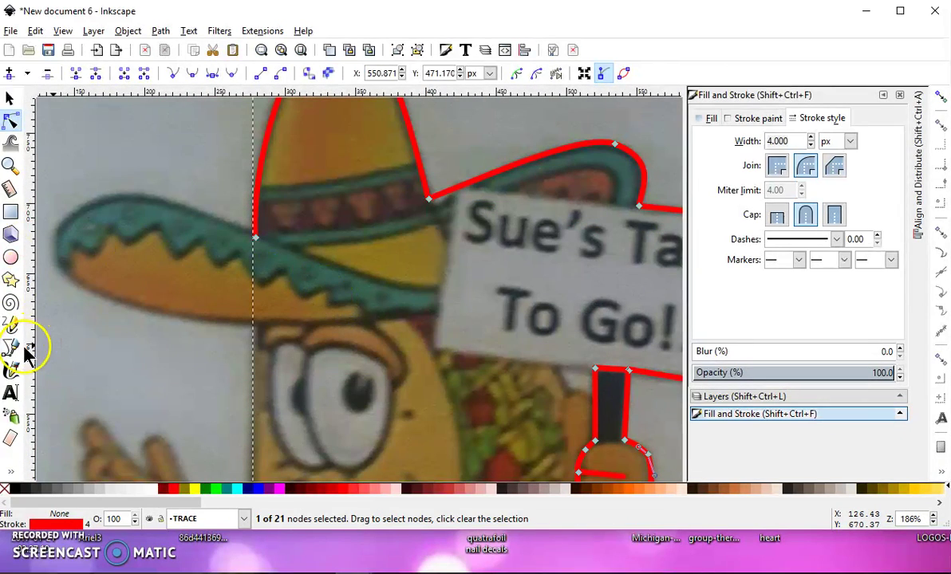
{"action": "left_click", "coordinate": [13, 349]}
{"action": "left_click", "coordinate": [255, 237]}
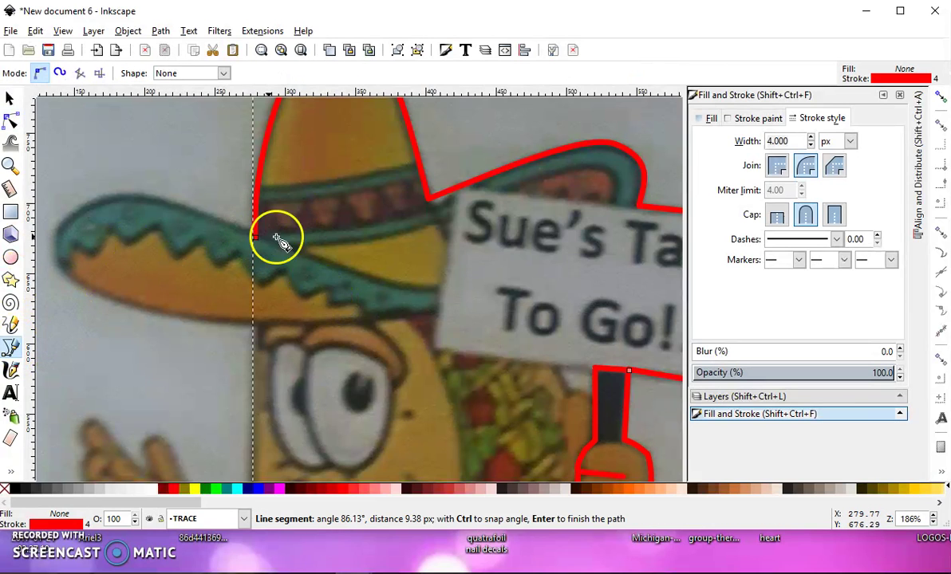
{"action": "left_click", "coordinate": [430, 200]}
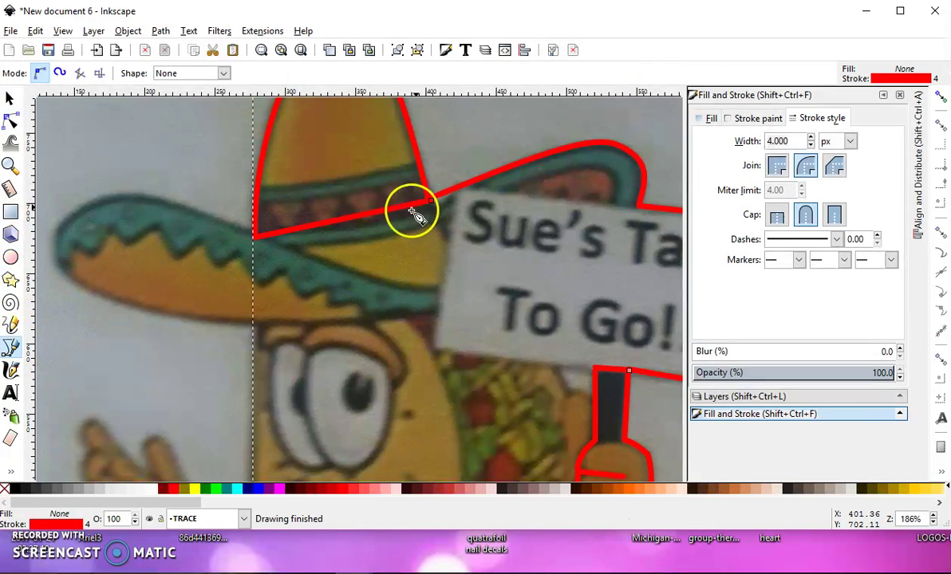
Step: Adjust the junction node and the brim and left-corner handles so the lower crown edge curves gently
{"action": "left_click", "coordinate": [11, 121]}
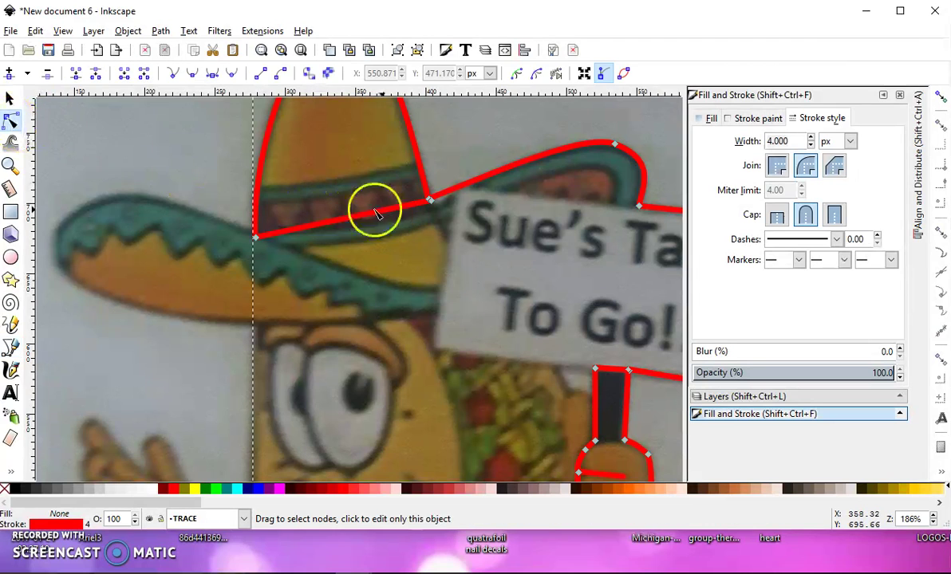
{"action": "left_click", "coordinate": [428, 200]}
{"action": "left_click_drag", "start_coordinate": [418, 191], "coordinate": [433, 208]}
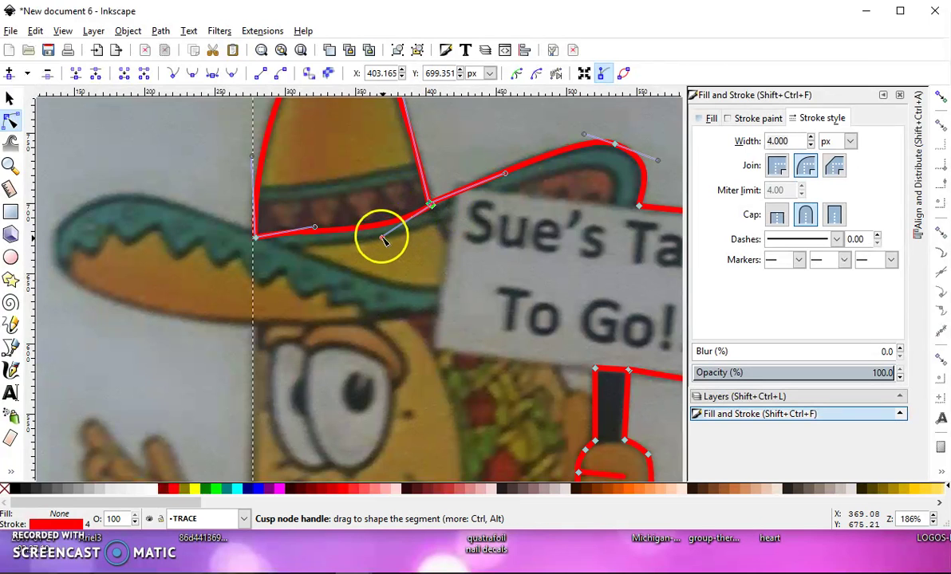
{"action": "left_click_drag", "start_coordinate": [382, 237], "coordinate": [376, 232]}
{"action": "left_click_drag", "start_coordinate": [311, 229], "coordinate": [257, 237]}
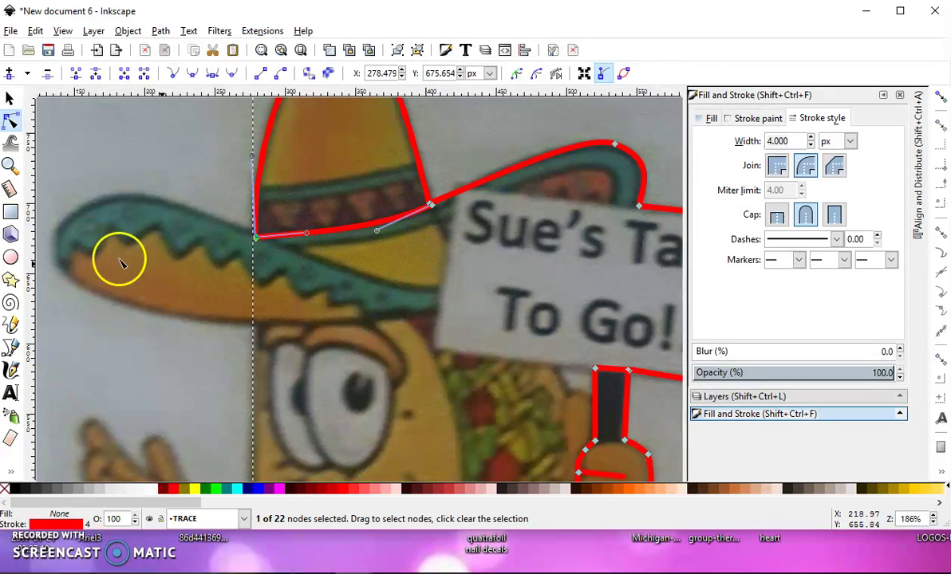
Step: Draw a zigzag path across the hat band from the brim junction to the band's left edge
{"action": "left_click", "coordinate": [12, 347]}
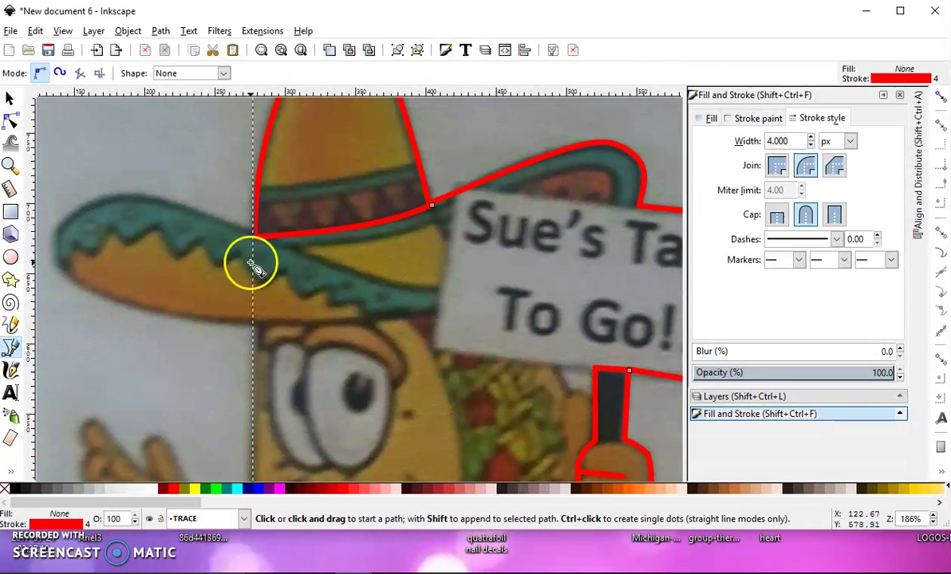
{"action": "left_click", "coordinate": [430, 208]}
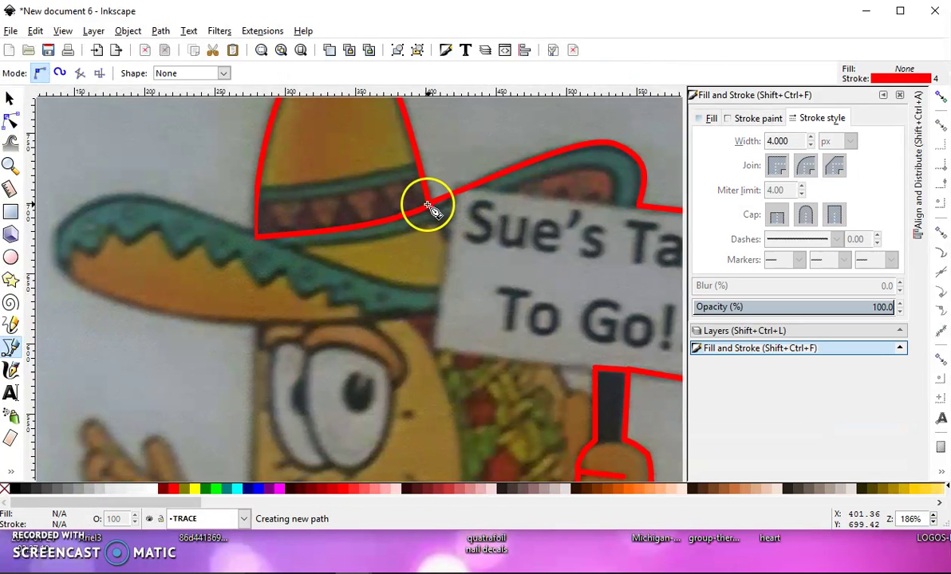
{"action": "left_click", "coordinate": [401, 217]}
{"action": "left_click", "coordinate": [383, 194]}
{"action": "left_click", "coordinate": [362, 222]}
{"action": "left_click", "coordinate": [327, 231]}
{"action": "left_click", "coordinate": [307, 204]}
{"action": "left_click", "coordinate": [292, 235]}
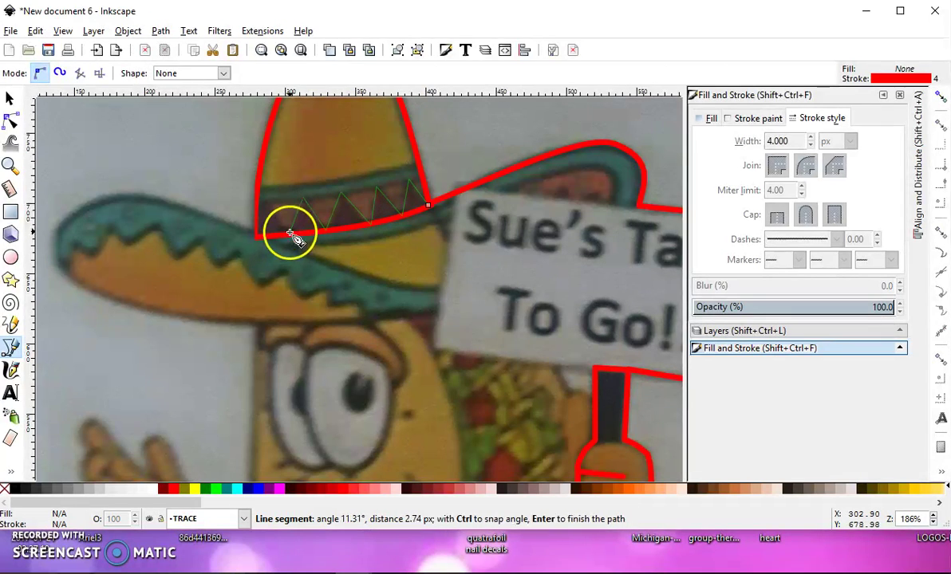
{"action": "double_click", "coordinate": [256, 197]}
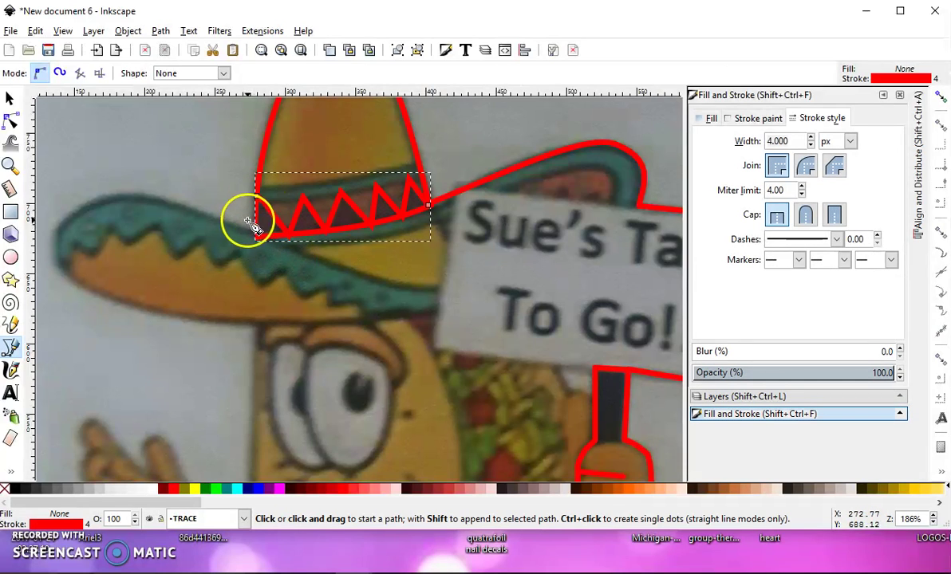
Step: Draw a line along the band's top edge, then nudge it up with a slight bend
{"action": "left_click", "coordinate": [417, 165]}
{"action": "left_click", "coordinate": [257, 188]}
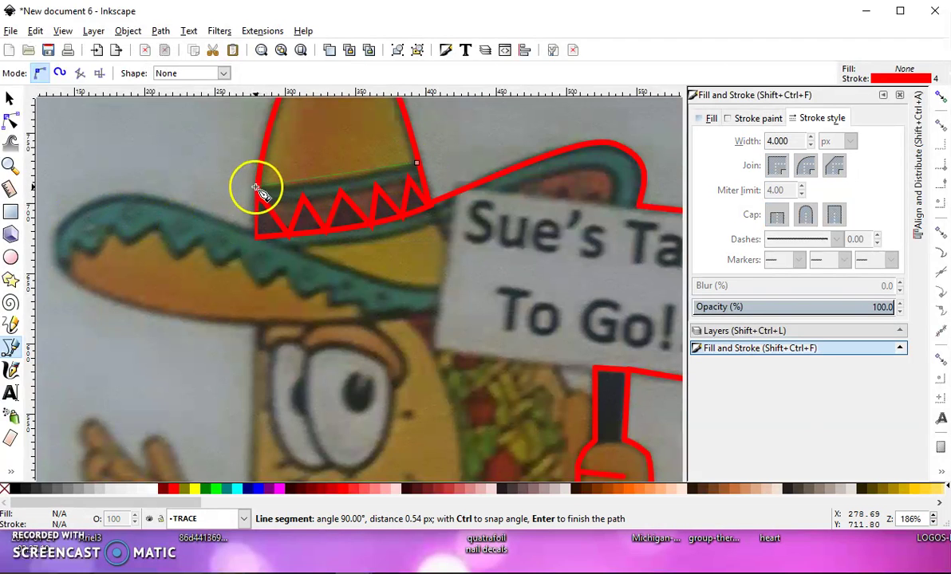
{"action": "left_click", "coordinate": [417, 166]}
{"action": "left_click", "coordinate": [421, 175]}
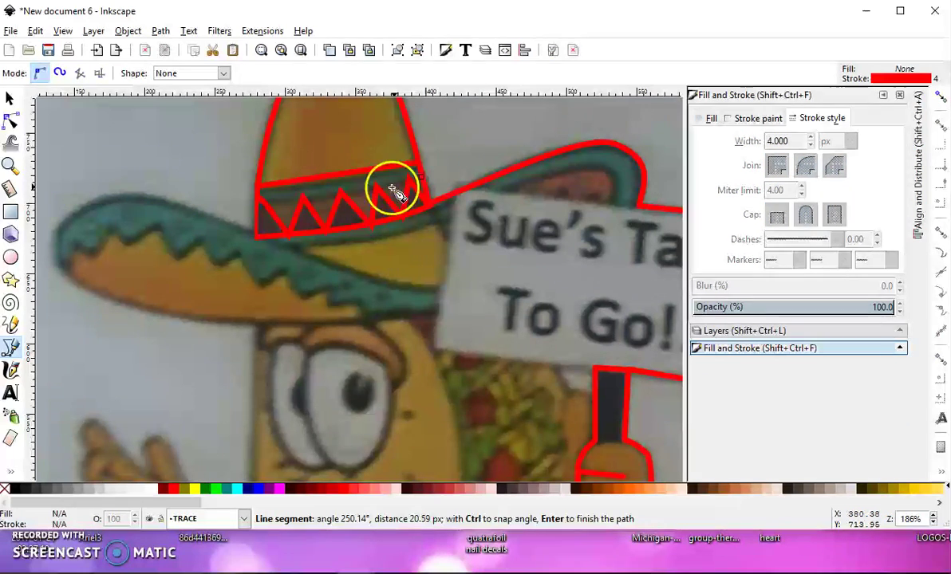
{"action": "double_click", "coordinate": [258, 201]}
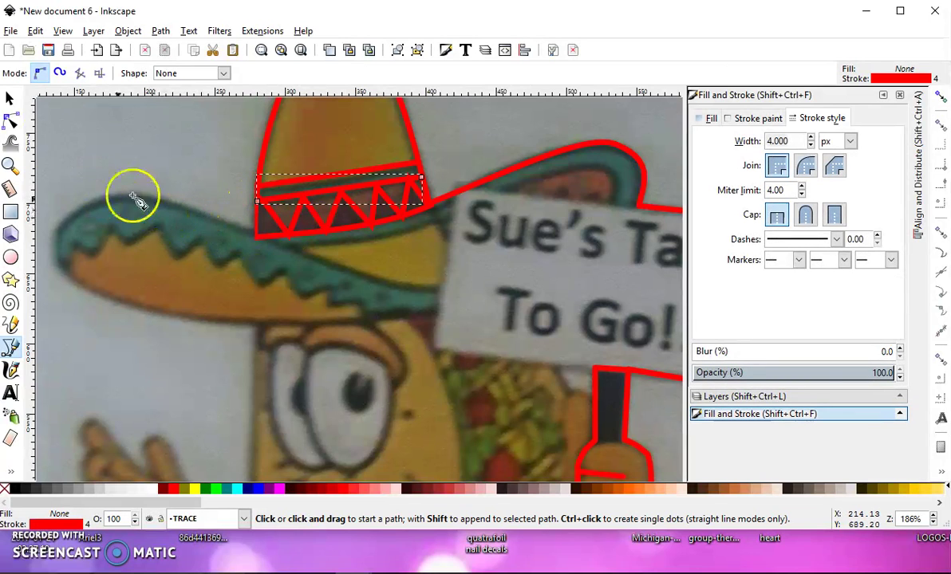
{"action": "left_click", "coordinate": [10, 119]}
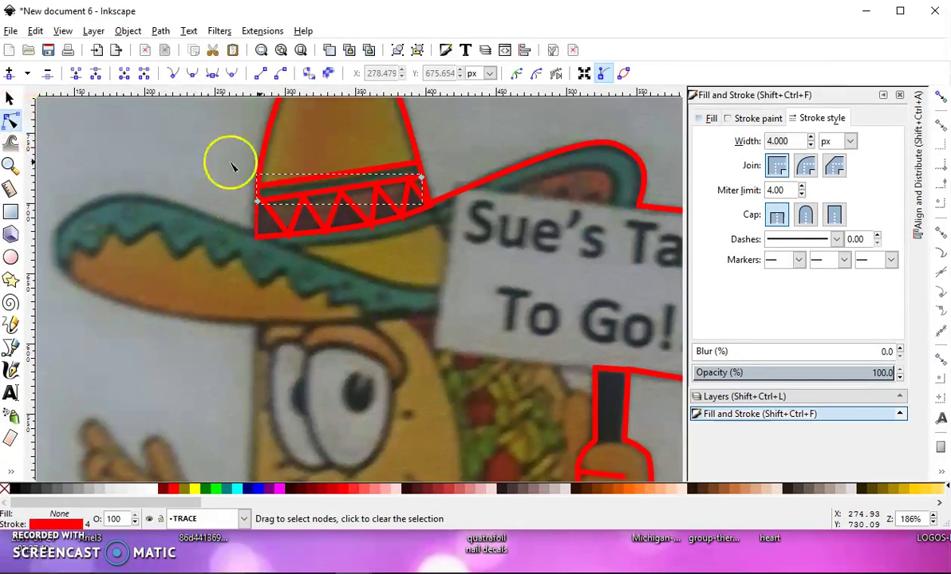
{"action": "key", "text": "Up"}
{"action": "key", "text": "Up"}
{"action": "key", "text": "Up"}
{"action": "key", "text": "Up"}
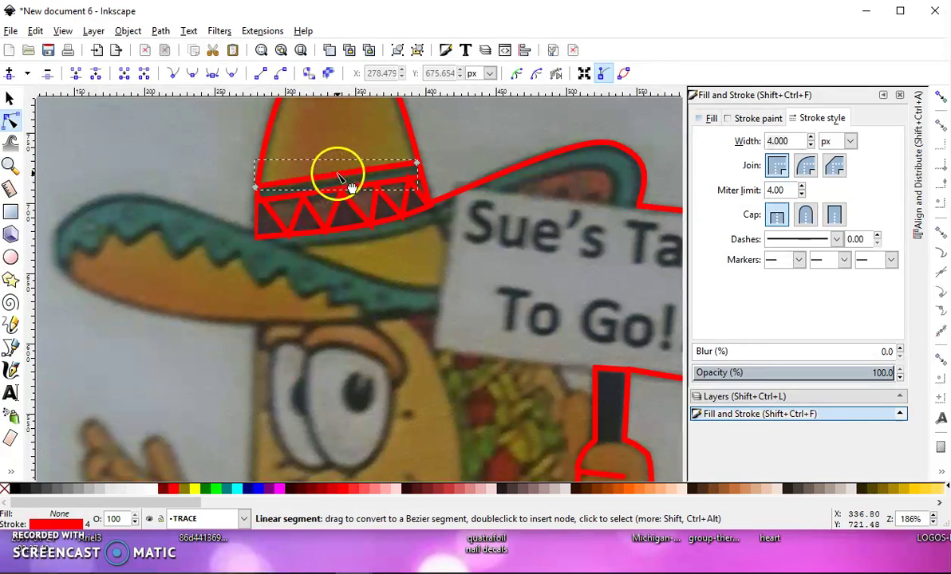
{"action": "left_click_drag", "start_coordinate": [341, 179], "coordinate": [340, 174]}
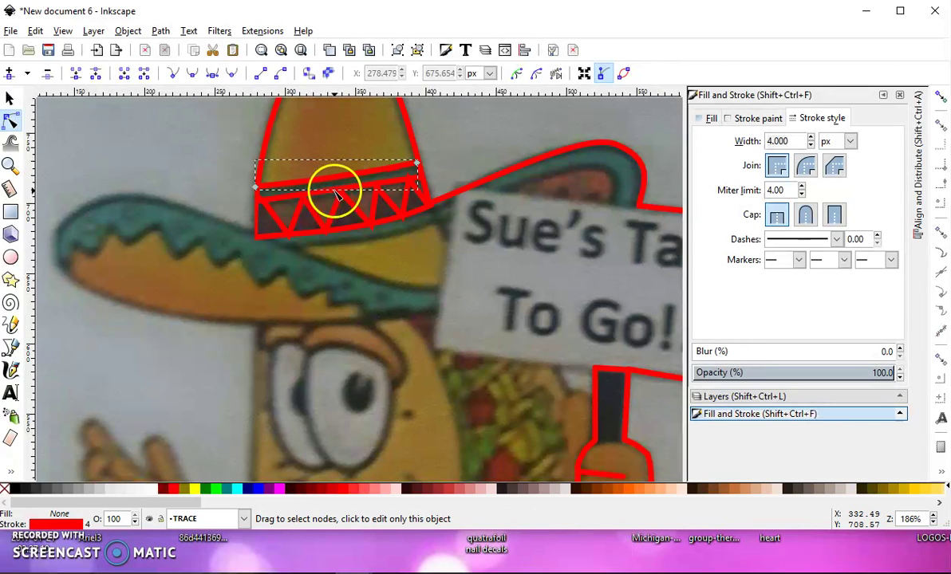
Step: Move the zigzag's left edge and left corner point into place on the band
{"action": "left_click", "coordinate": [263, 210]}
{"action": "scroll", "coordinate": [254, 199], "scroll_direction": "up", "scroll_amount": 4, "text": "ctrl"}
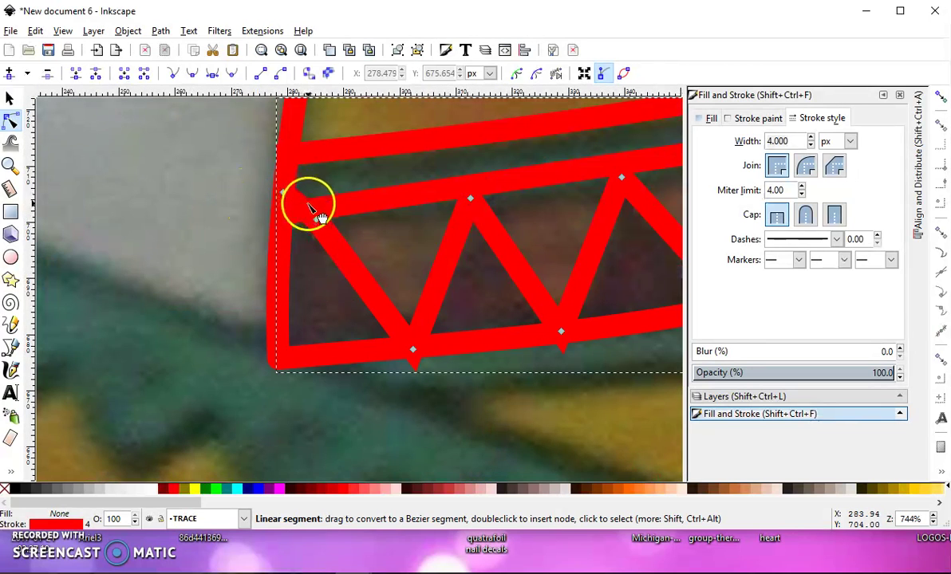
{"action": "left_click_drag", "start_coordinate": [313, 216], "coordinate": [309, 216]}
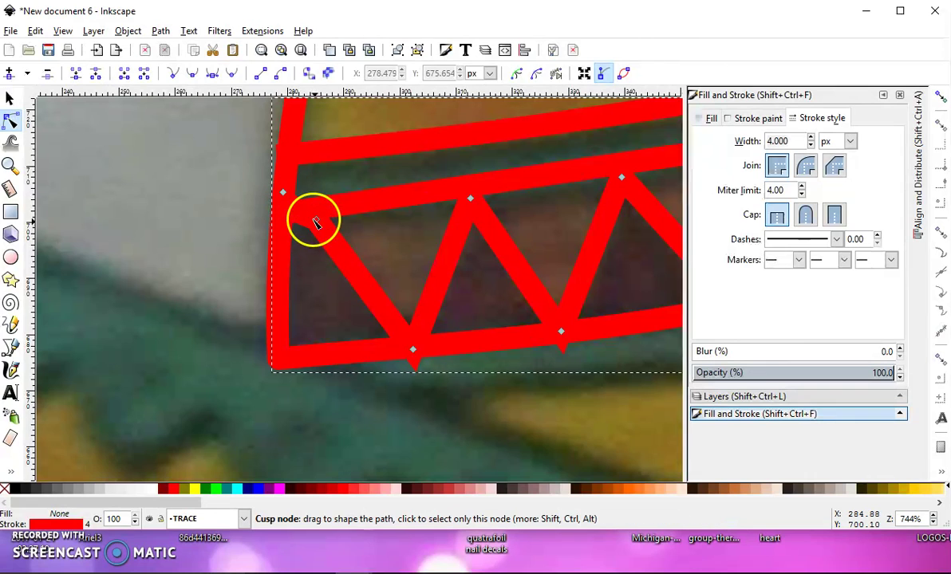
{"action": "left_click", "coordinate": [312, 218]}
{"action": "left_click_drag", "start_coordinate": [312, 220], "coordinate": [288, 207]}
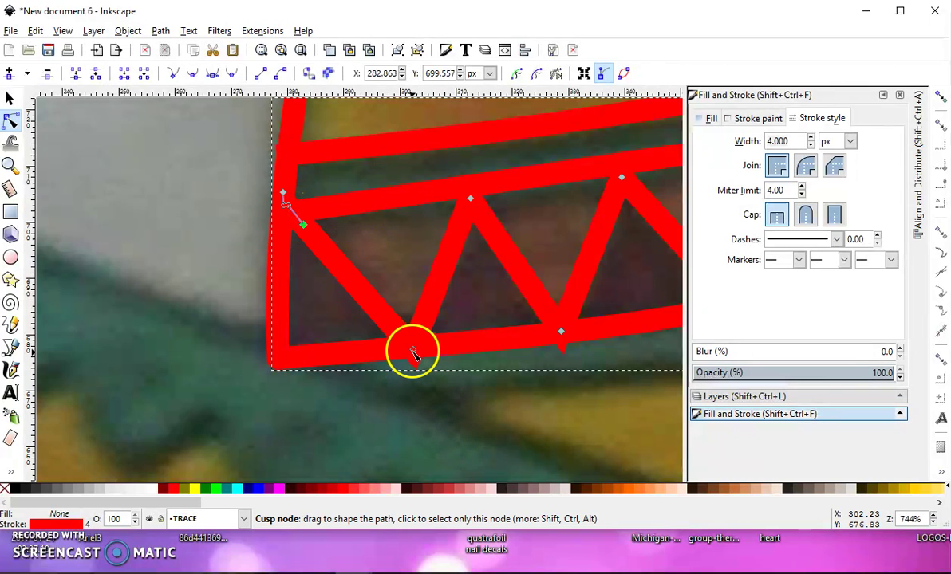
Step: Raise the bottom zigzag points and lower the top points so they meet the band's edges
{"action": "left_click", "coordinate": [413, 350]}
{"action": "left_click_drag", "start_coordinate": [412, 351], "coordinate": [409, 337]}
{"action": "left_click", "coordinate": [560, 332]}
{"action": "left_click_drag", "start_coordinate": [560, 332], "coordinate": [252, 331]}
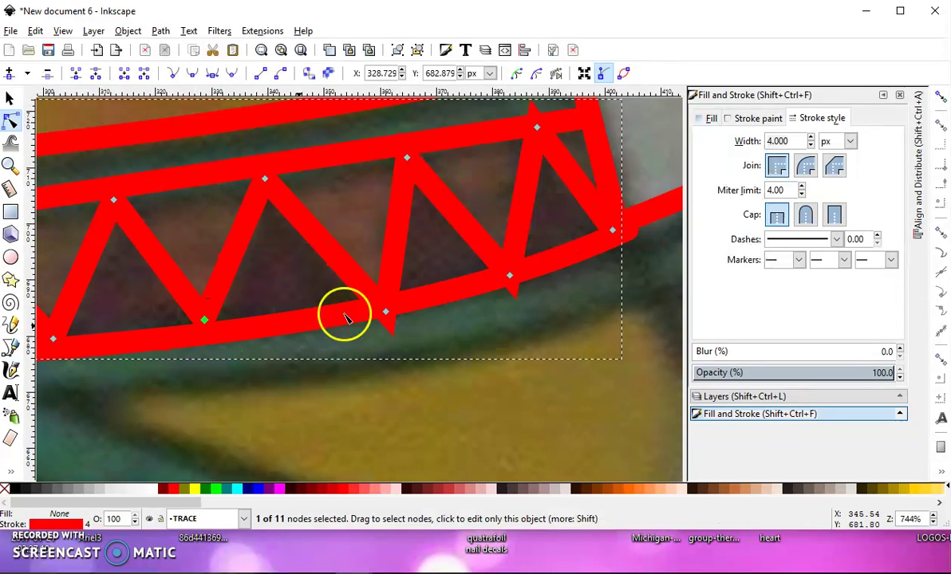
{"action": "left_click", "coordinate": [384, 301]}
{"action": "left_click_drag", "start_coordinate": [384, 302], "coordinate": [380, 292]}
{"action": "left_click", "coordinate": [513, 290]}
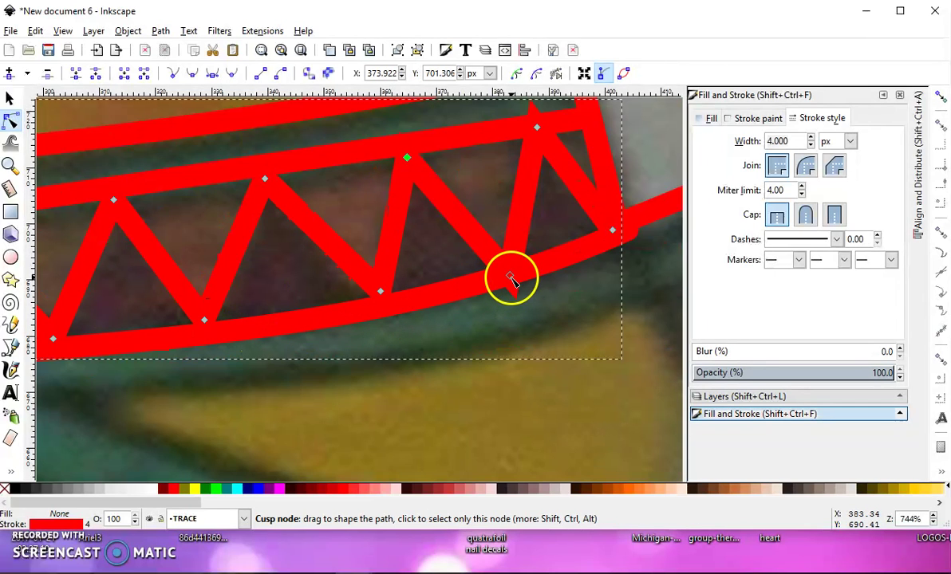
{"action": "left_click_drag", "start_coordinate": [510, 277], "coordinate": [510, 261]}
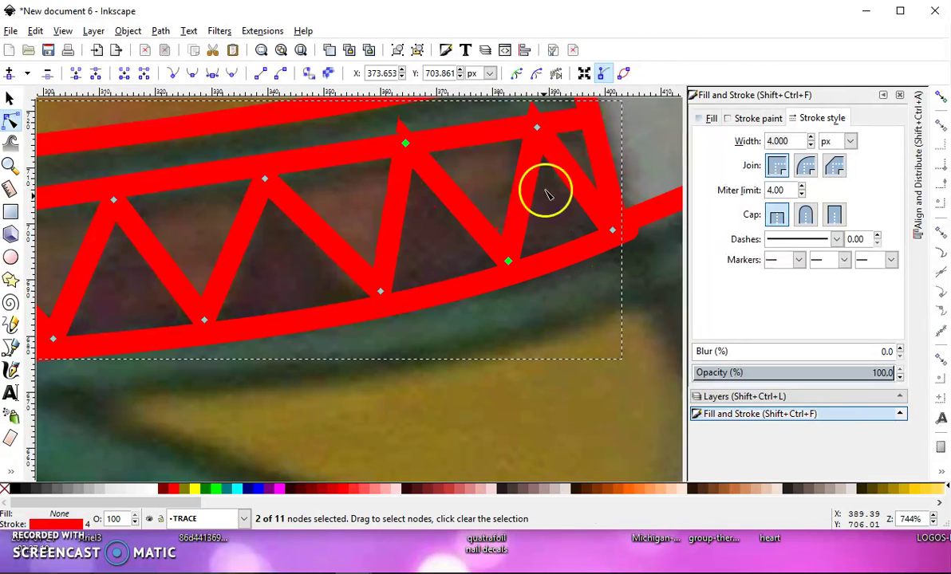
{"action": "left_click_drag", "start_coordinate": [537, 128], "coordinate": [541, 140]}
{"action": "left_click_drag", "start_coordinate": [405, 144], "coordinate": [414, 157]}
{"action": "scroll", "coordinate": [447, 228], "scroll_direction": "left", "scroll_amount": 2}
{"action": "scroll", "coordinate": [448, 228], "scroll_direction": "left", "scroll_amount": 1}
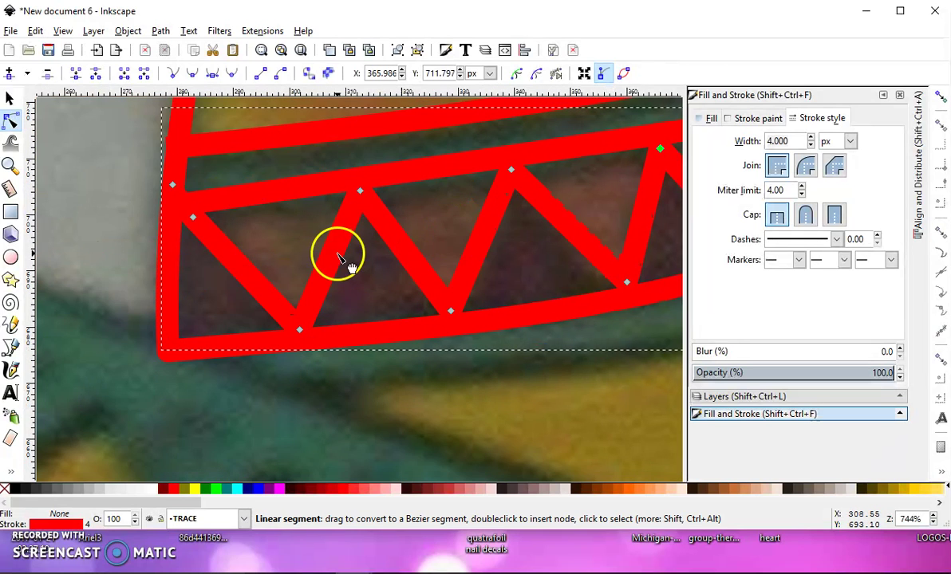
{"action": "scroll", "coordinate": [323, 259], "scroll_direction": "down", "scroll_amount": 4}
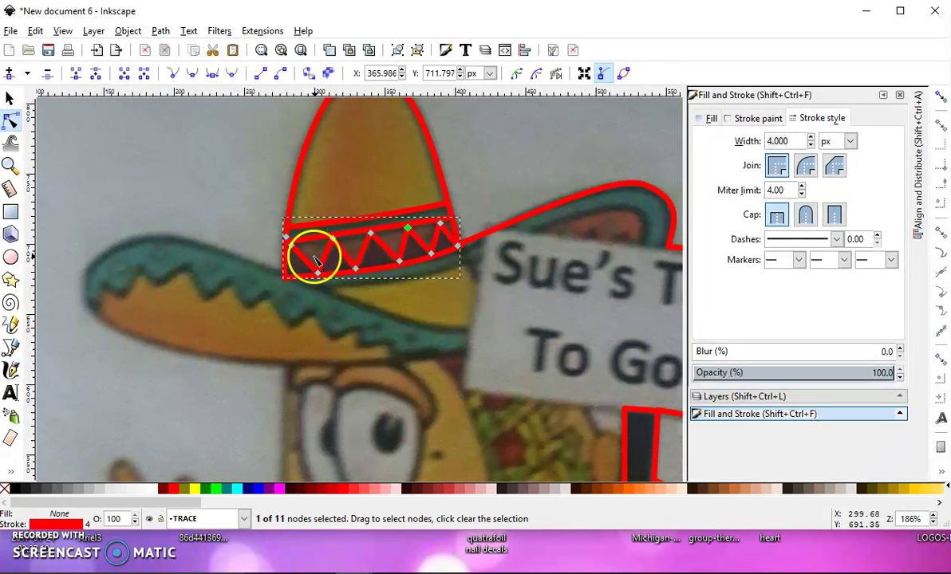
Step: Make the BACKGROUND layer current and drag the taco reference photo off the page to the right
{"action": "scroll", "coordinate": [285, 292], "scroll_direction": "down", "scroll_amount": 2}
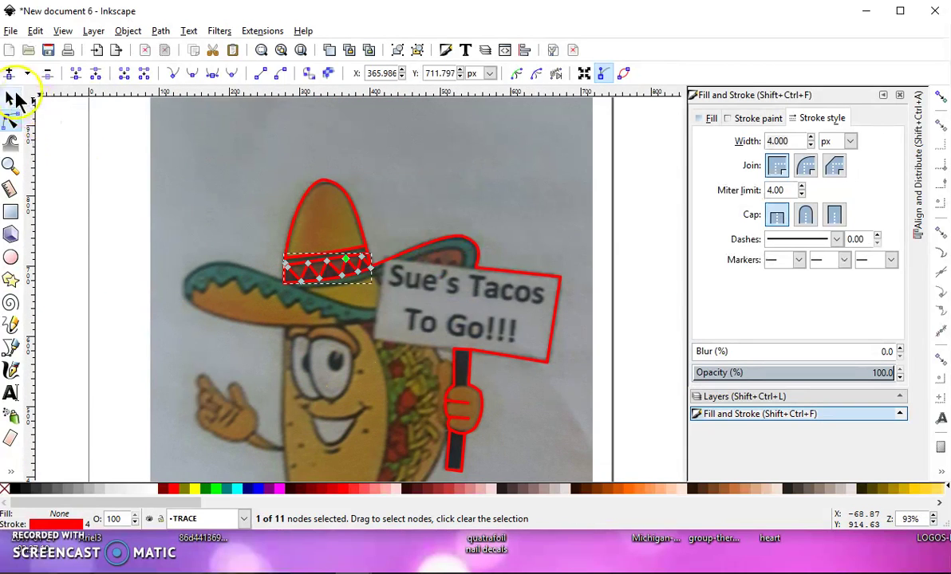
{"action": "left_click", "coordinate": [13, 99]}
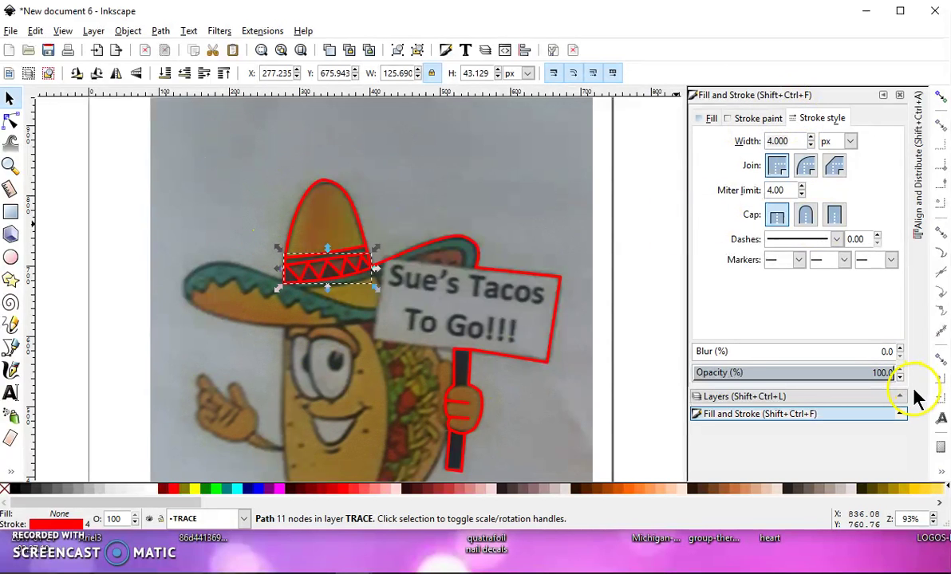
{"action": "left_click", "coordinate": [875, 394]}
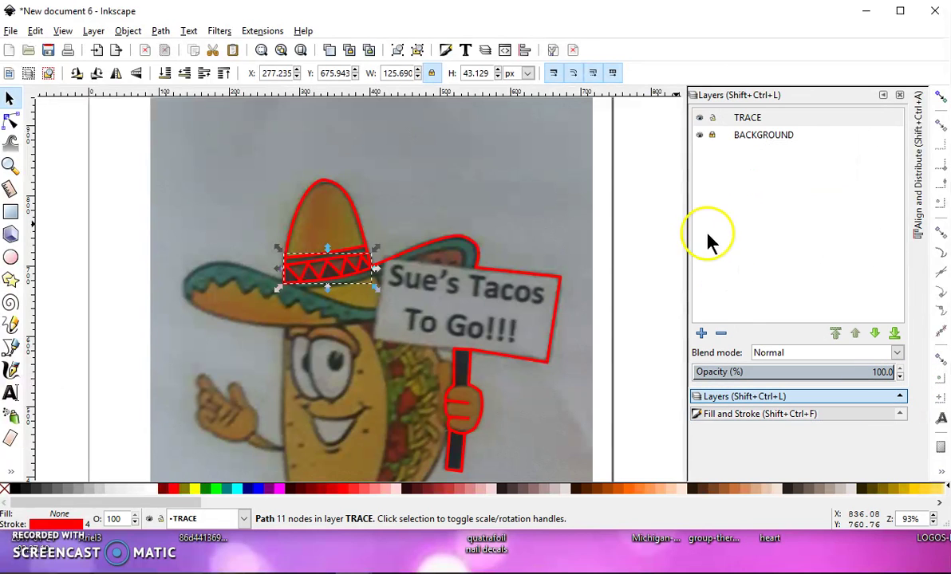
{"action": "left_click", "coordinate": [748, 136]}
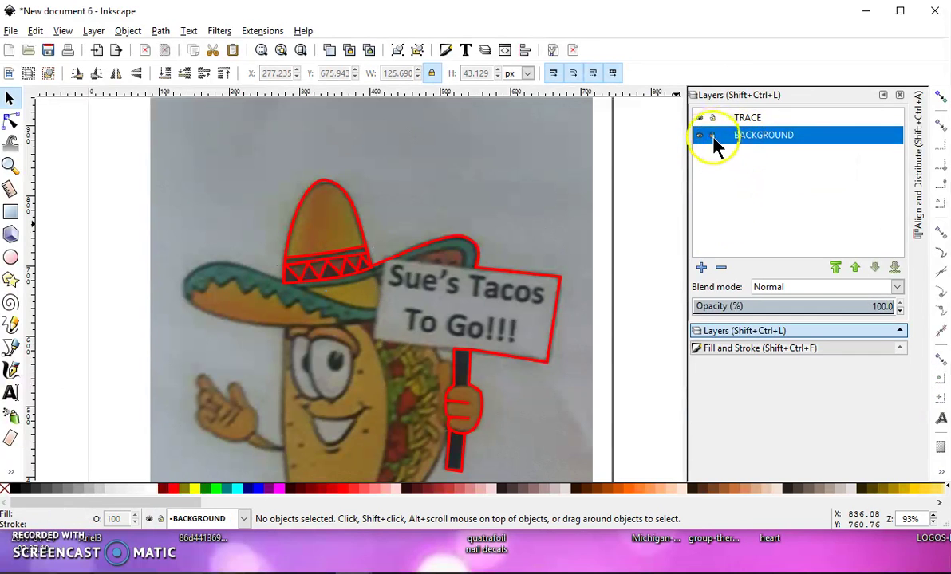
{"action": "left_click", "coordinate": [520, 180]}
{"action": "mouse_move", "coordinate": [446, 142]}
{"action": "left_mouse_down"}
{"action": "mouse_move", "coordinate": [792, 149]}
{"action": "mouse_move", "coordinate": [846, 137]}
{"action": "mouse_move", "coordinate": [830, 143]}
{"action": "left_mouse_up"}
{"action": "scroll", "coordinate": [592, 293], "scroll_direction": "down", "scroll_amount": 4}
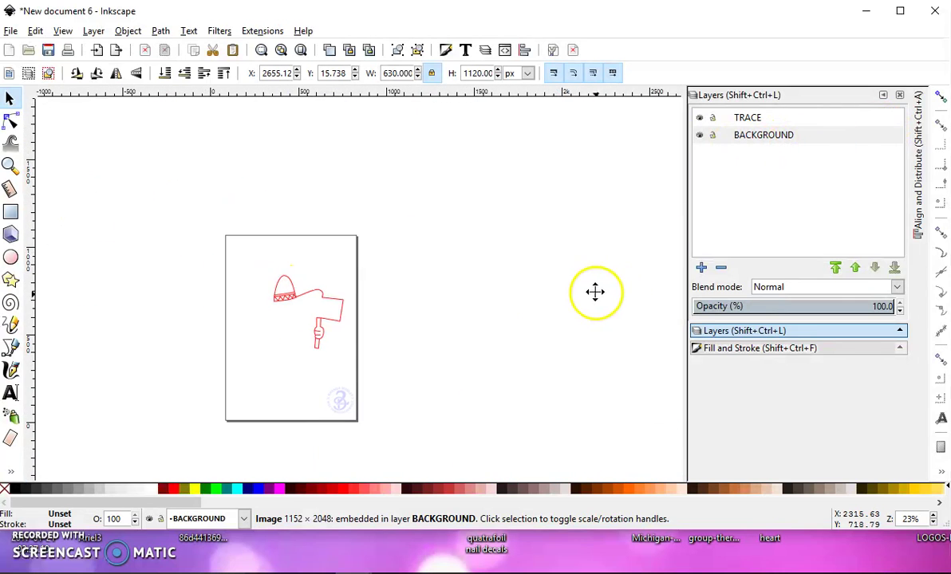
{"action": "scroll", "coordinate": [254, 337], "scroll_direction": "up", "scroll_amount": 4}
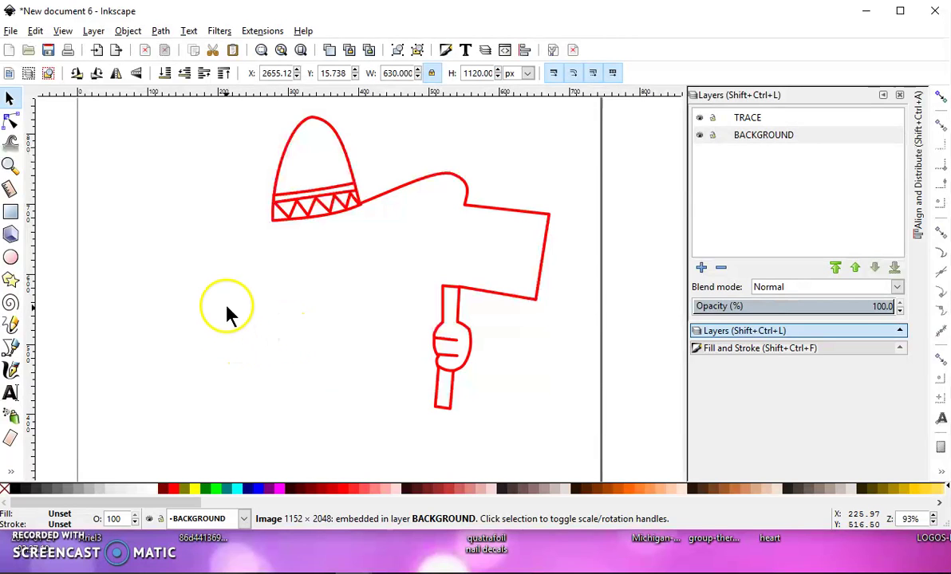
Step: Apply Stroke to Path and then Union to all seven red outlines, and shift the result slightly left
{"action": "mouse_move", "coordinate": [222, 105]}
{"action": "left_mouse_down"}
{"action": "mouse_move", "coordinate": [411, 316]}
{"action": "mouse_move", "coordinate": [578, 463]}
{"action": "left_mouse_up"}
{"action": "left_click", "coordinate": [160, 30]}
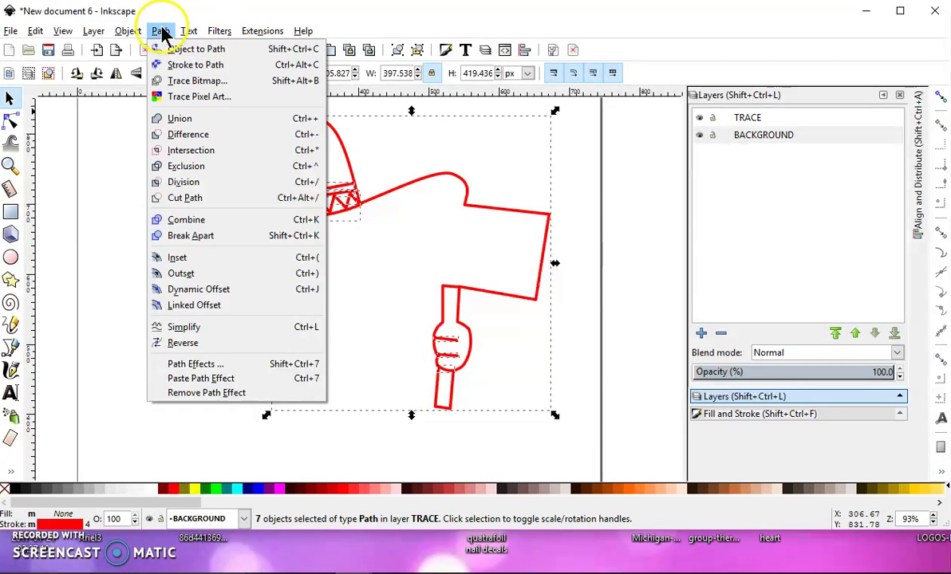
{"action": "left_click", "coordinate": [177, 67]}
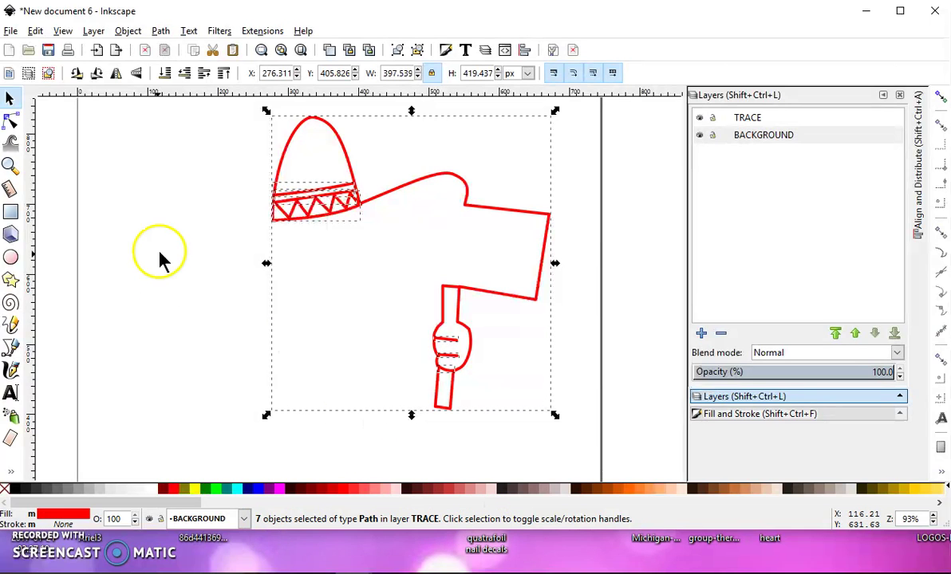
{"action": "left_click", "coordinate": [162, 32]}
{"action": "left_click", "coordinate": [205, 118]}
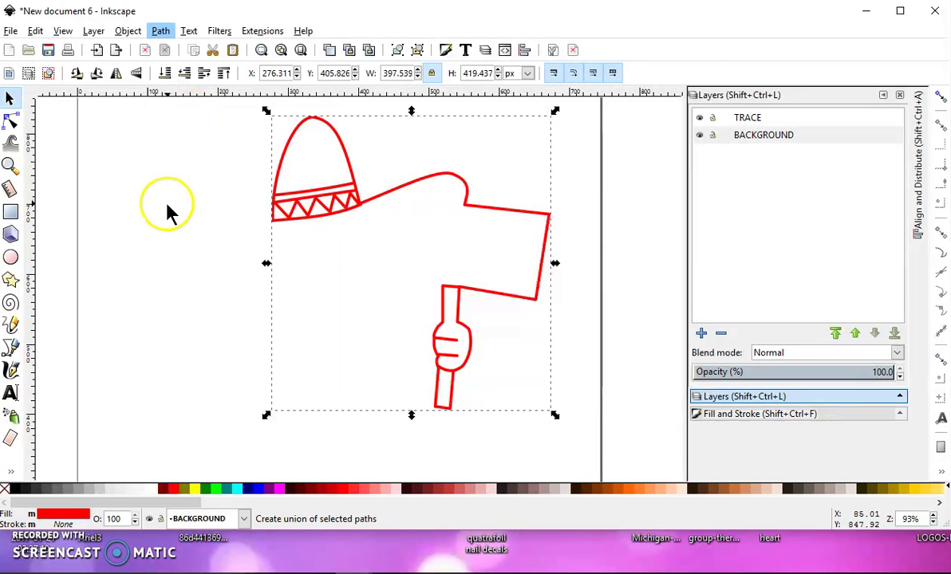
{"action": "mouse_move", "coordinate": [308, 202]}
{"action": "left_mouse_down"}
{"action": "mouse_move", "coordinate": [254, 212]}
{"action": "mouse_move", "coordinate": [295, 211]}
{"action": "mouse_move", "coordinate": [273, 207]}
{"action": "left_mouse_up"}
Step: Fill the hat dome with brown using the Paint Bucket
{"action": "left_click", "coordinate": [189, 243]}
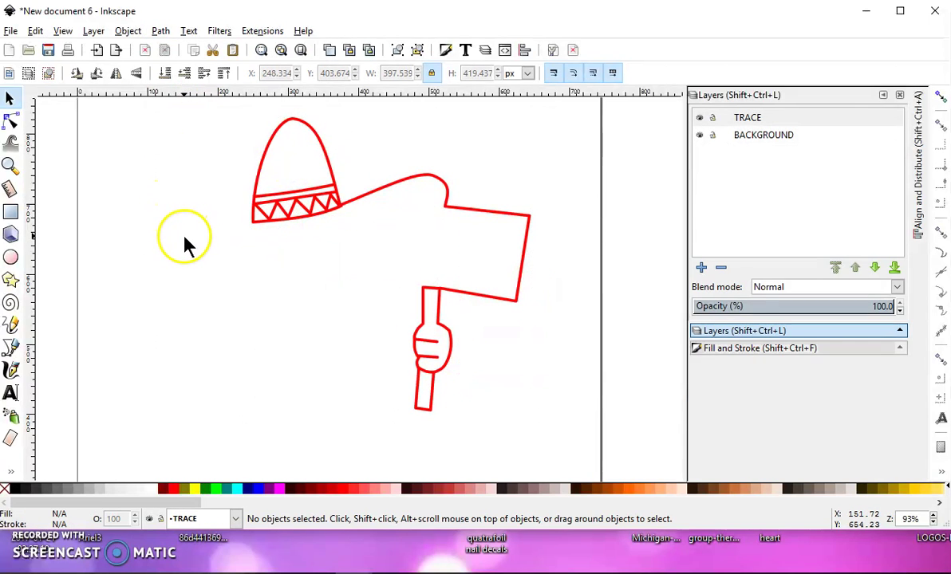
{"action": "left_click", "coordinate": [11, 475]}
{"action": "left_click", "coordinate": [48, 471]}
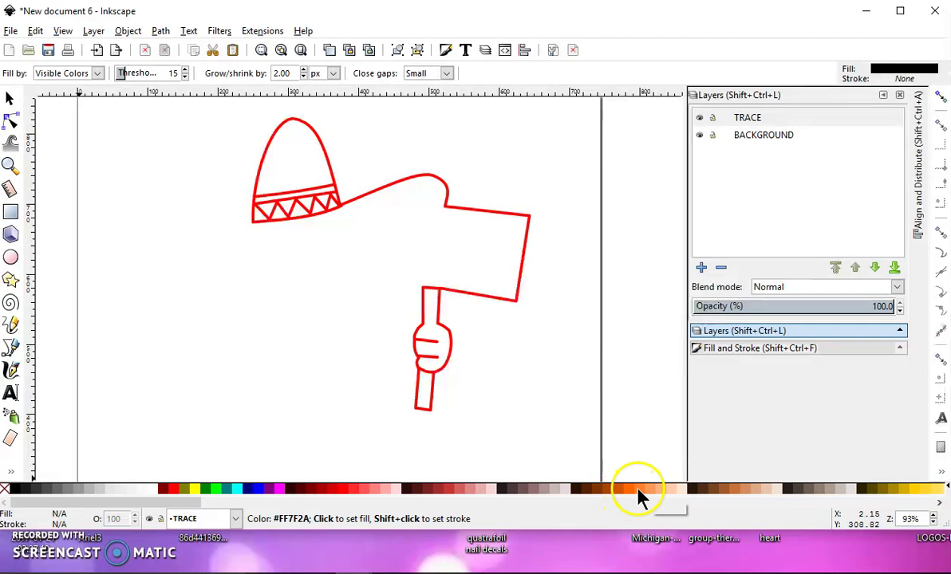
{"action": "left_click", "coordinate": [723, 488]}
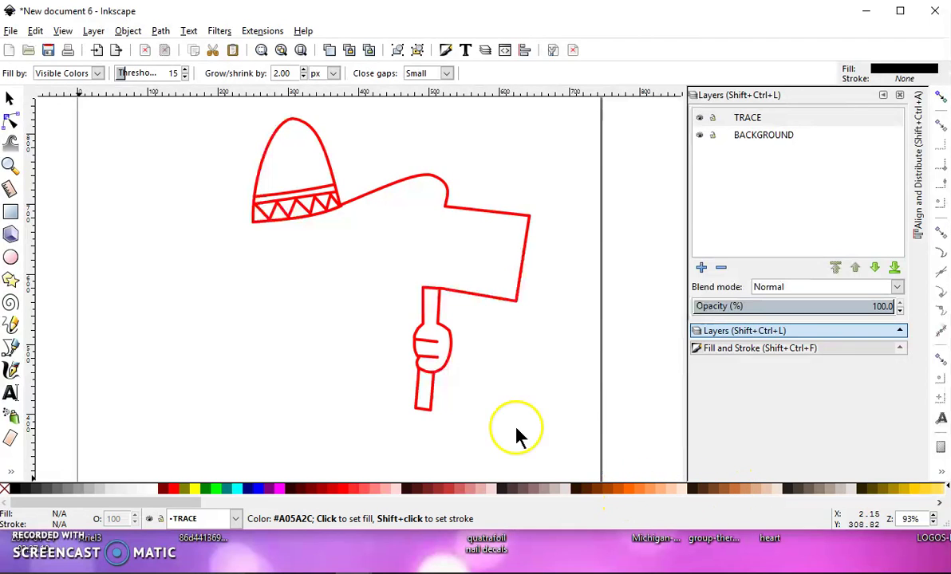
{"action": "left_click", "coordinate": [292, 147]}
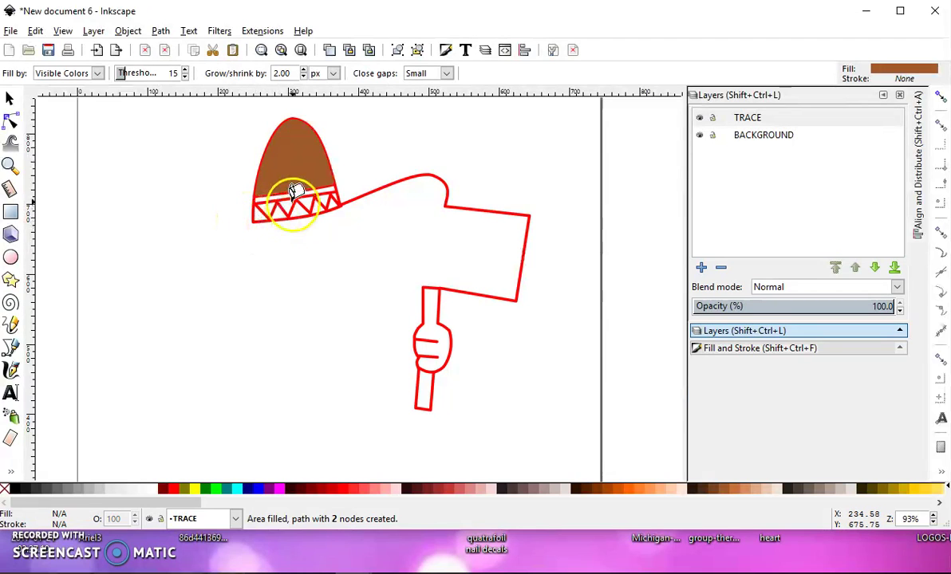
Step: Fill the lower zigzag triangles brown, left to right, and pull the fill aside to check it
{"action": "scroll", "coordinate": [280, 191], "scroll_direction": "up", "scroll_amount": 3}
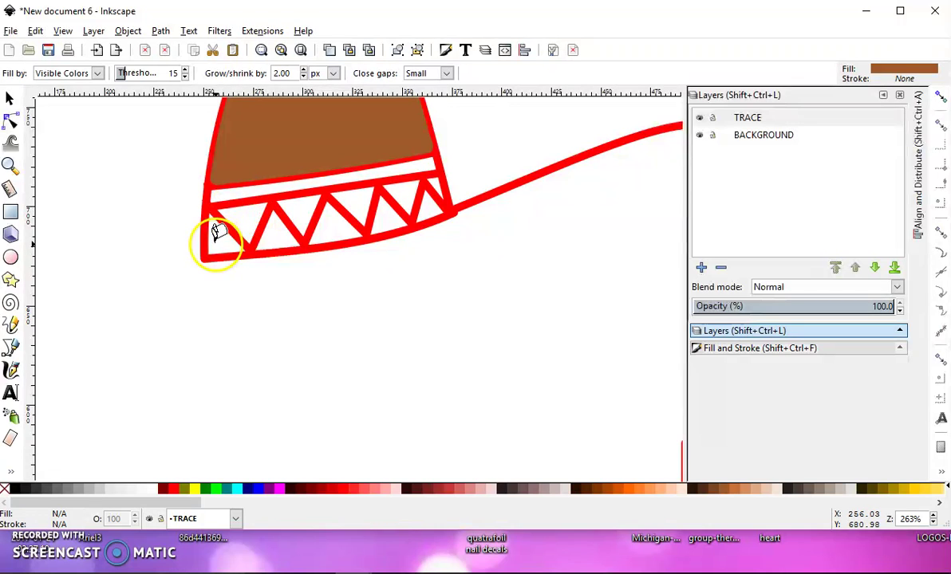
{"action": "left_click", "coordinate": [221, 238]}
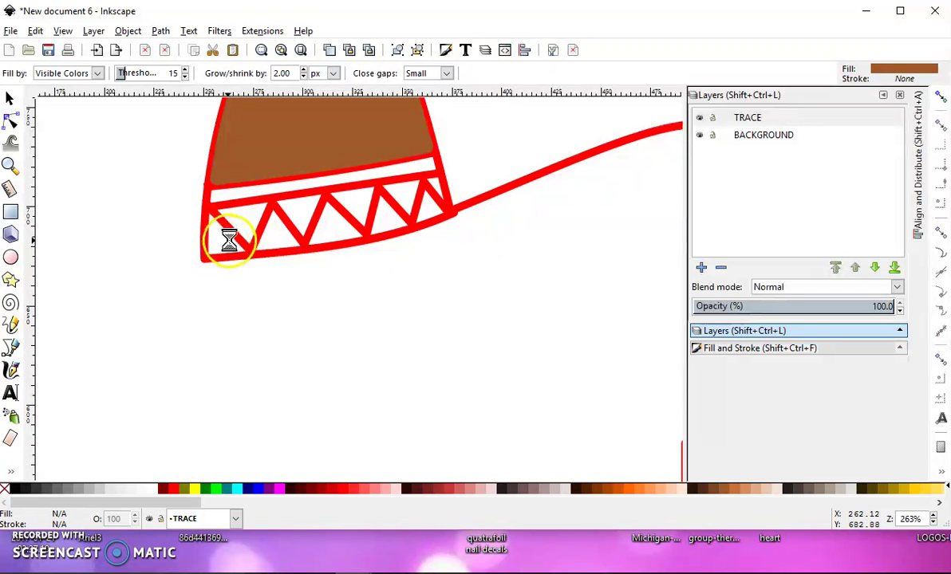
{"action": "left_click", "coordinate": [328, 214]}
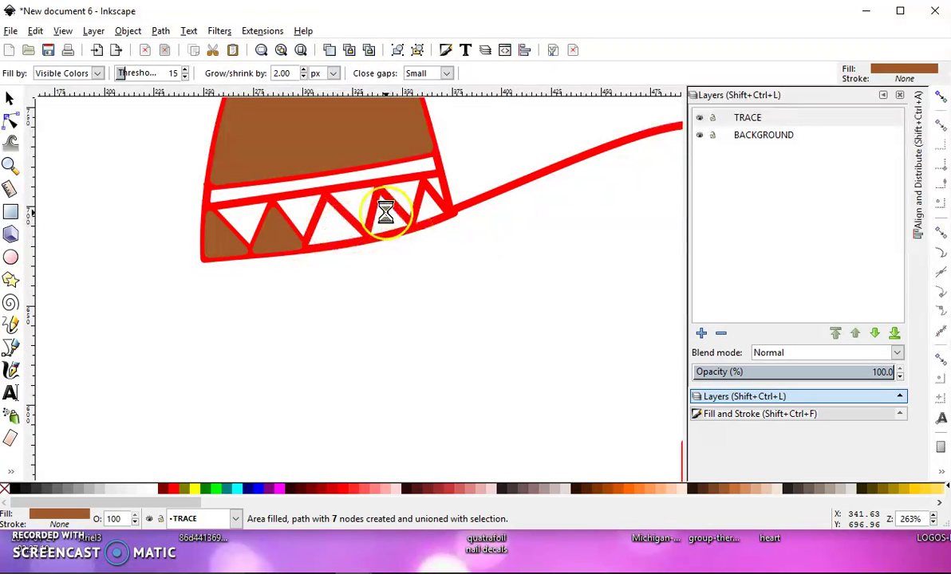
{"action": "left_click", "coordinate": [427, 204]}
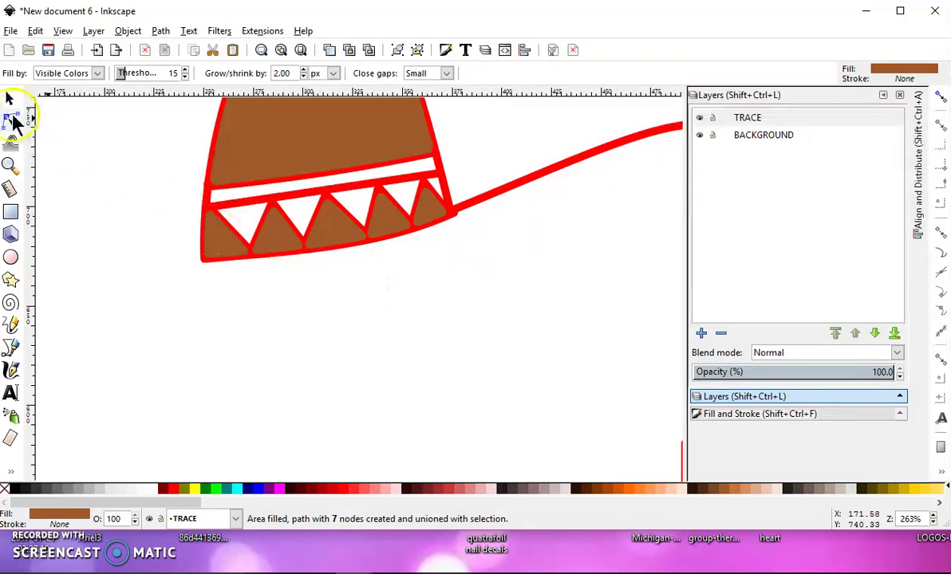
{"action": "left_click", "coordinate": [11, 99]}
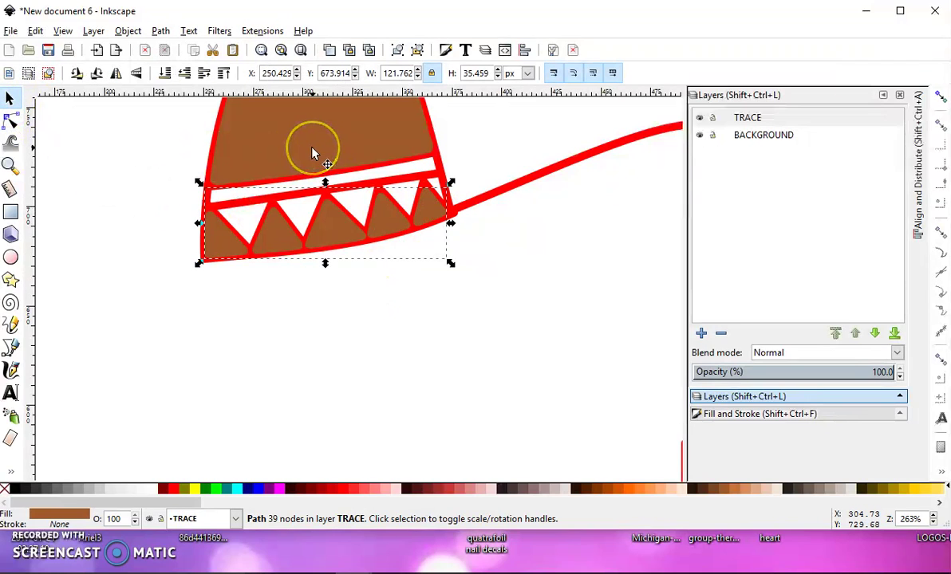
{"action": "left_click_drag", "start_coordinate": [325, 216], "coordinate": [284, 220]}
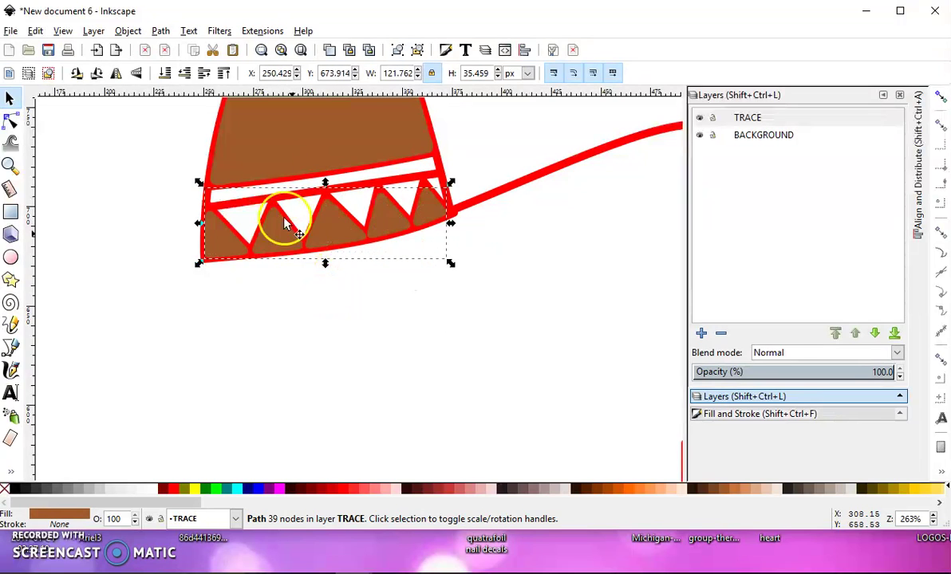
Step: Combine the brown dome and triangle fills into one 48-node path and align it inside the hat outline
{"action": "left_click", "coordinate": [288, 155], "text": "shift"}
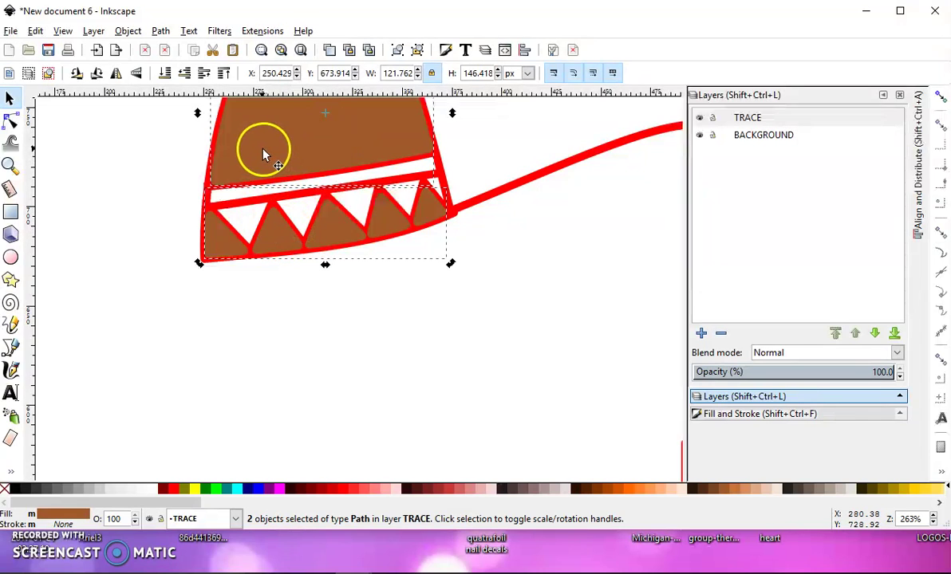
{"action": "left_click", "coordinate": [161, 30]}
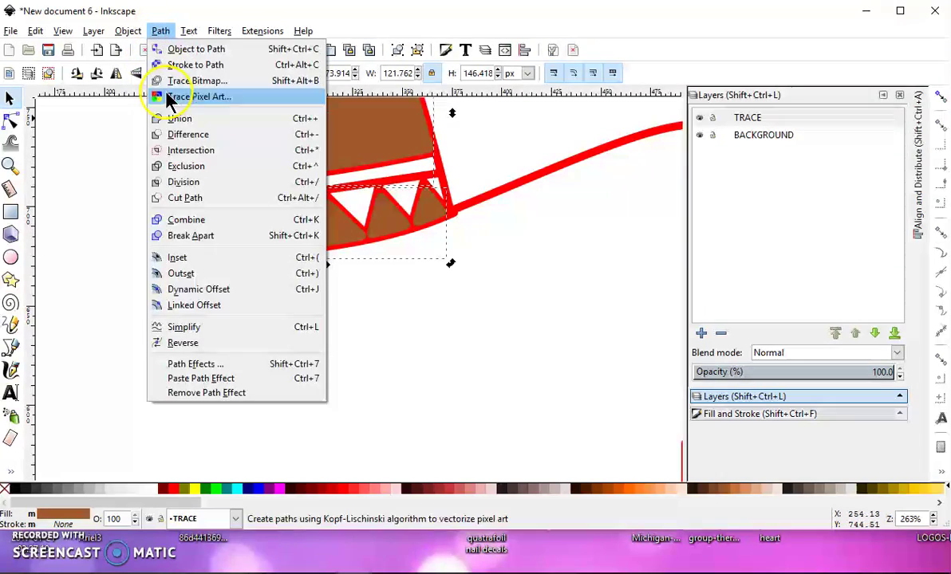
{"action": "left_click", "coordinate": [192, 219]}
{"action": "scroll", "coordinate": [162, 231], "scroll_direction": "down", "scroll_amount": 2}
{"action": "left_click_drag", "start_coordinate": [272, 163], "coordinate": [258, 188]}
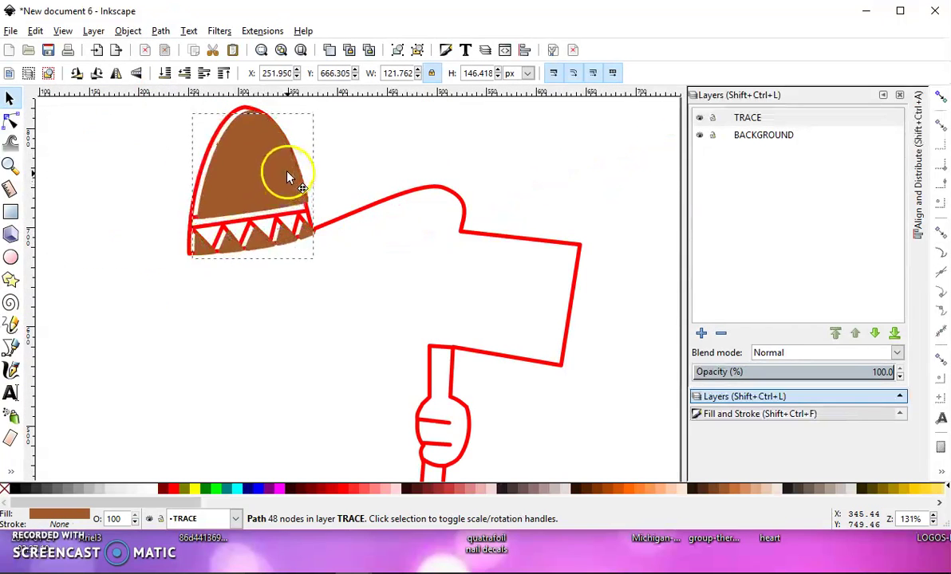
{"action": "left_click_drag", "start_coordinate": [289, 177], "coordinate": [285, 174]}
Step: Duplicate the red traced outline and place the copy beside the page on the right
{"action": "left_click", "coordinate": [394, 205]}
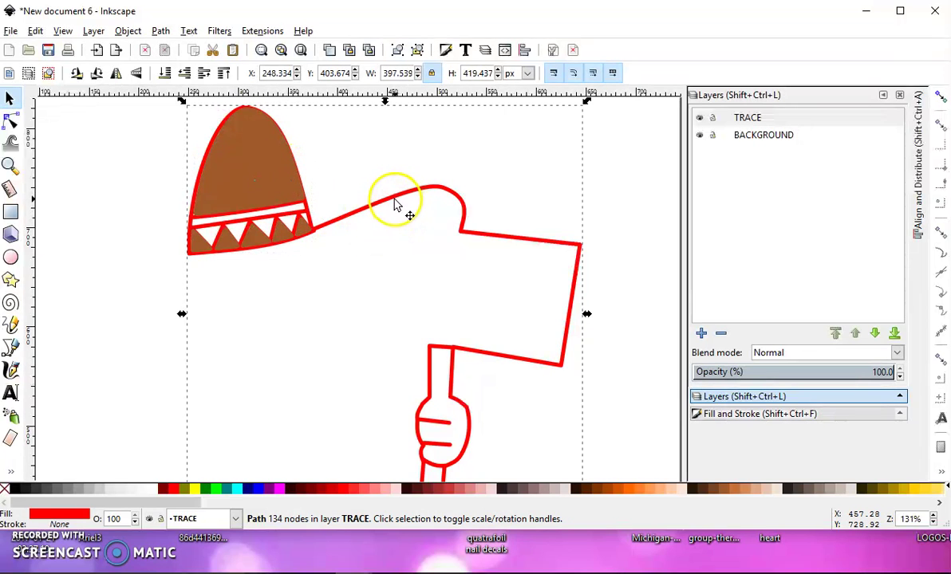
{"action": "right_click", "coordinate": [394, 204]}
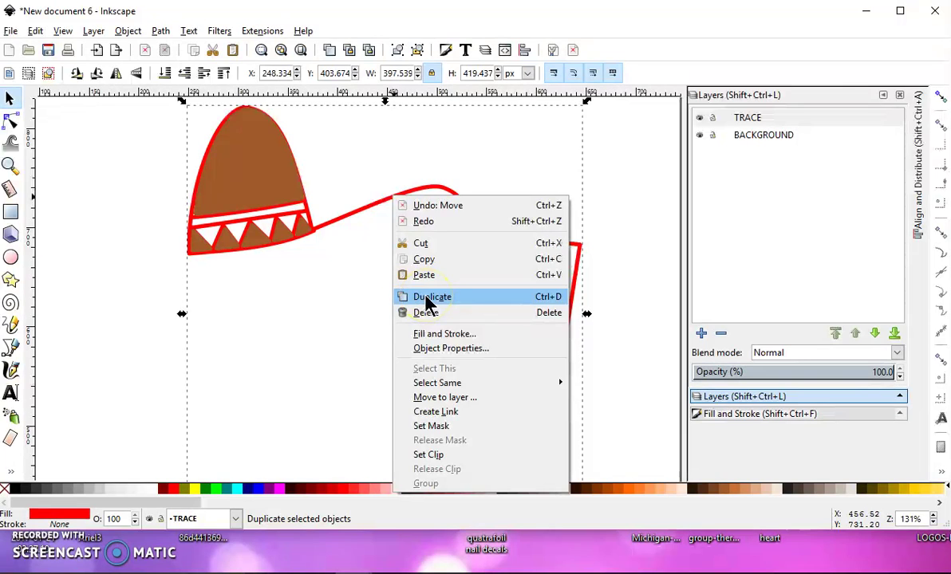
{"action": "left_click", "coordinate": [422, 299]}
{"action": "left_click_drag", "start_coordinate": [345, 222], "coordinate": [732, 219]}
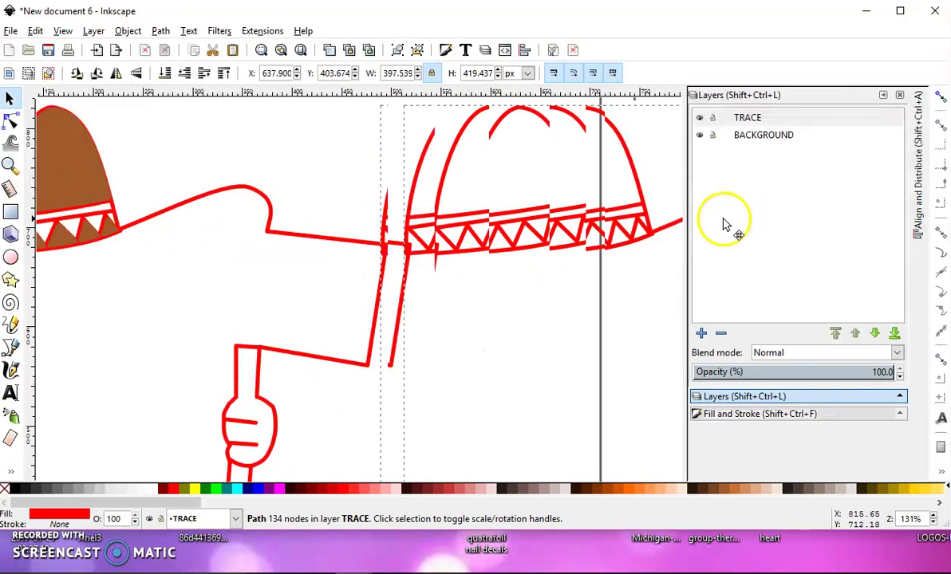
{"action": "left_click_drag", "start_coordinate": [581, 232], "coordinate": [580, 231]}
{"action": "scroll", "coordinate": [361, 240], "scroll_direction": "down", "scroll_amount": 2}
{"action": "scroll", "coordinate": [363, 247], "scroll_direction": "left", "scroll_amount": 3}
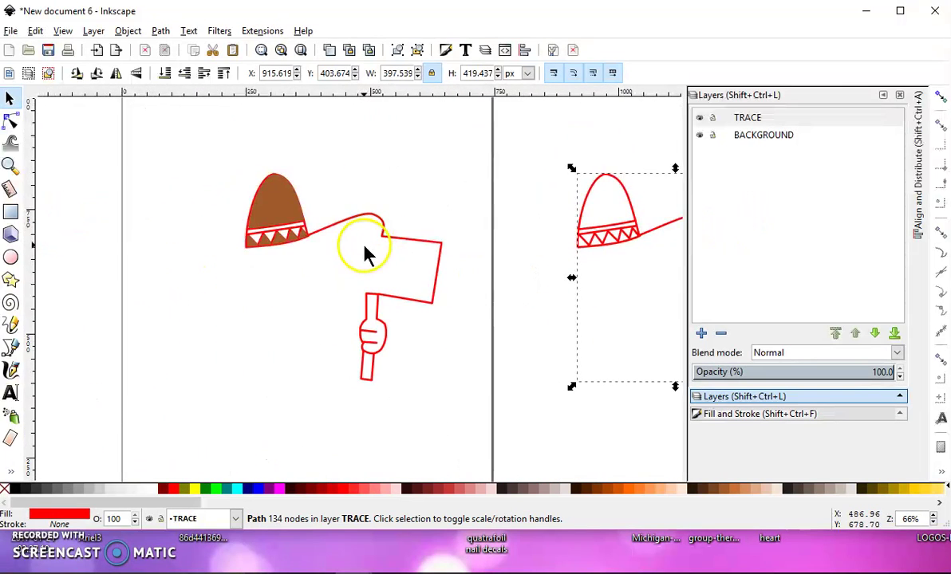
Step: Break the original drawing apart, then union its pieces into one solid shape
{"action": "left_click", "coordinate": [381, 232]}
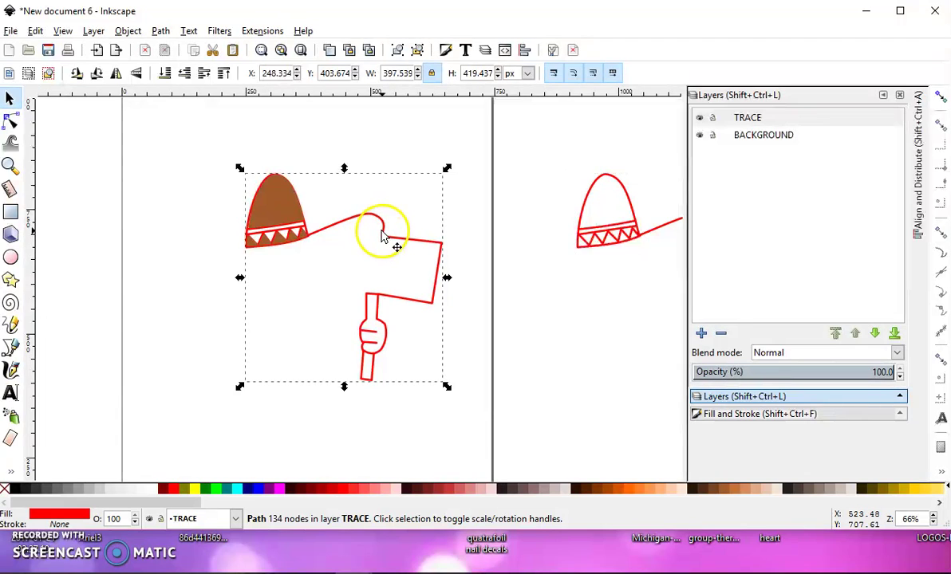
{"action": "left_click", "coordinate": [160, 30]}
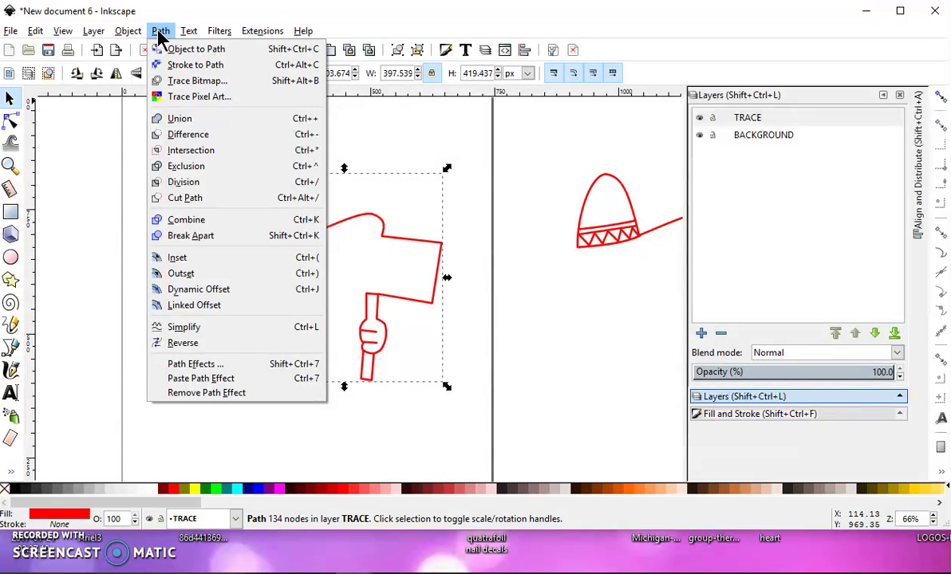
{"action": "left_click", "coordinate": [231, 235]}
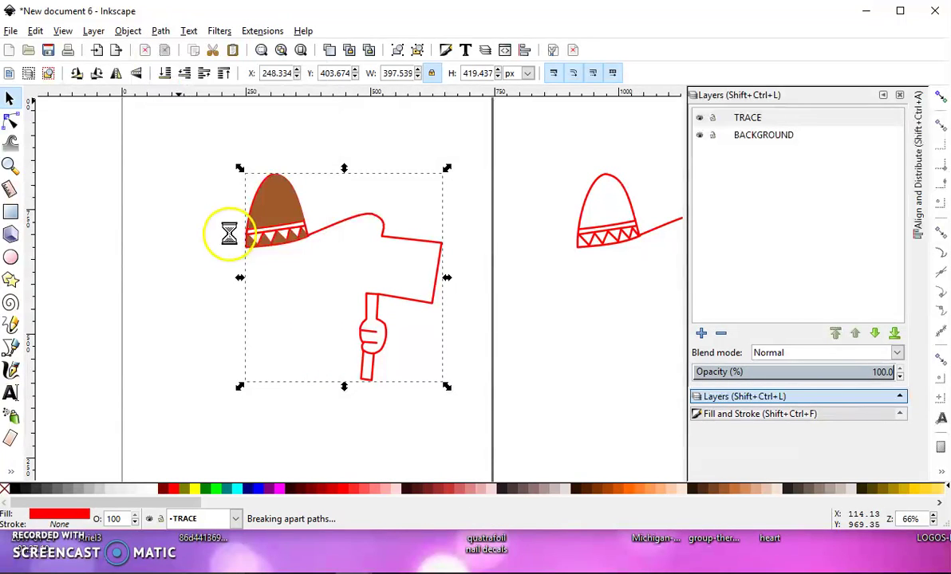
{"action": "left_click", "coordinate": [160, 30]}
{"action": "left_click", "coordinate": [198, 117]}
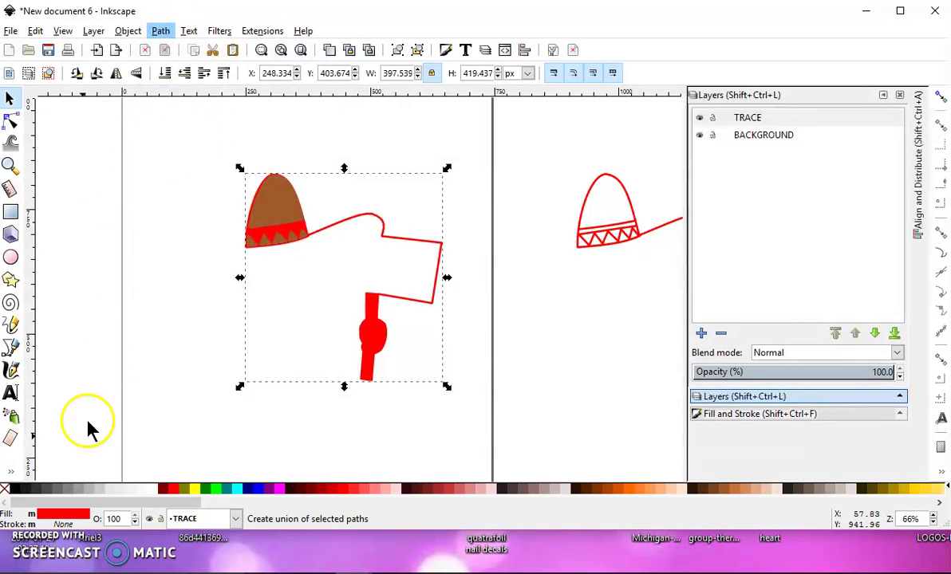
Step: Fill the merged drawing black and fine-tune the brown hat fill's position
{"action": "left_click", "coordinate": [13, 489]}
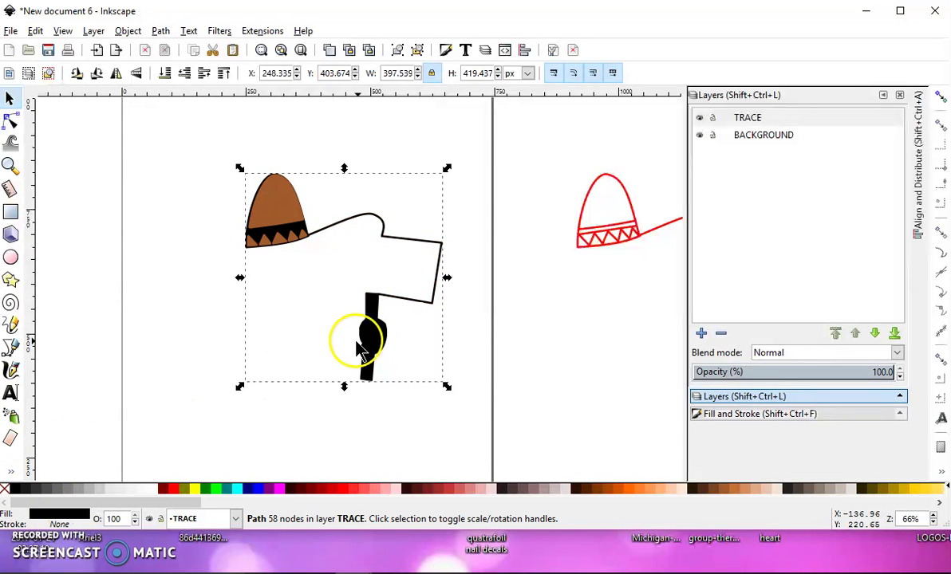
{"action": "mouse_move", "coordinate": [372, 335]}
{"action": "left_mouse_down"}
{"action": "mouse_move", "coordinate": [403, 271]}
{"action": "mouse_move", "coordinate": [375, 324]}
{"action": "mouse_move", "coordinate": [380, 336]}
{"action": "left_mouse_up"}
{"action": "left_click", "coordinate": [267, 232]}
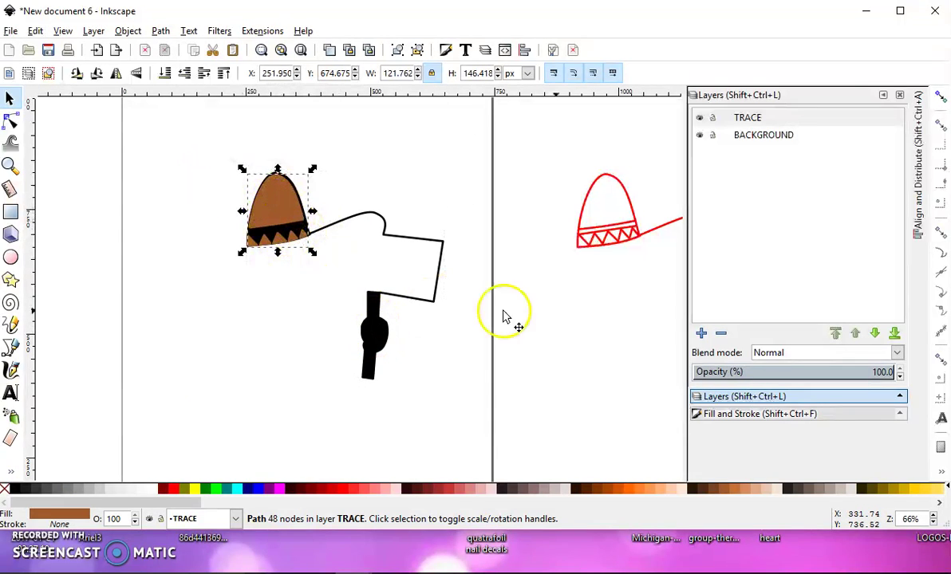
{"action": "left_click_drag", "start_coordinate": [618, 252], "coordinate": [529, 246]}
{"action": "left_click_drag", "start_coordinate": [290, 201], "coordinate": [285, 200]}
Step: Lay the red outline copy back over the black drawing and fill it black
{"action": "left_click", "coordinate": [501, 231]}
{"action": "left_click_drag", "start_coordinate": [507, 226], "coordinate": [279, 244]}
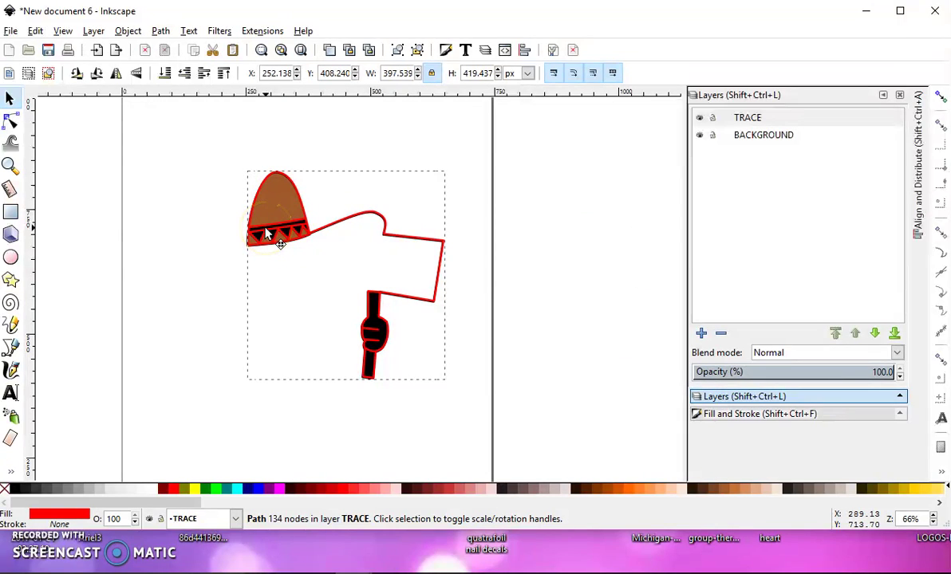
{"action": "left_click", "coordinate": [13, 489]}
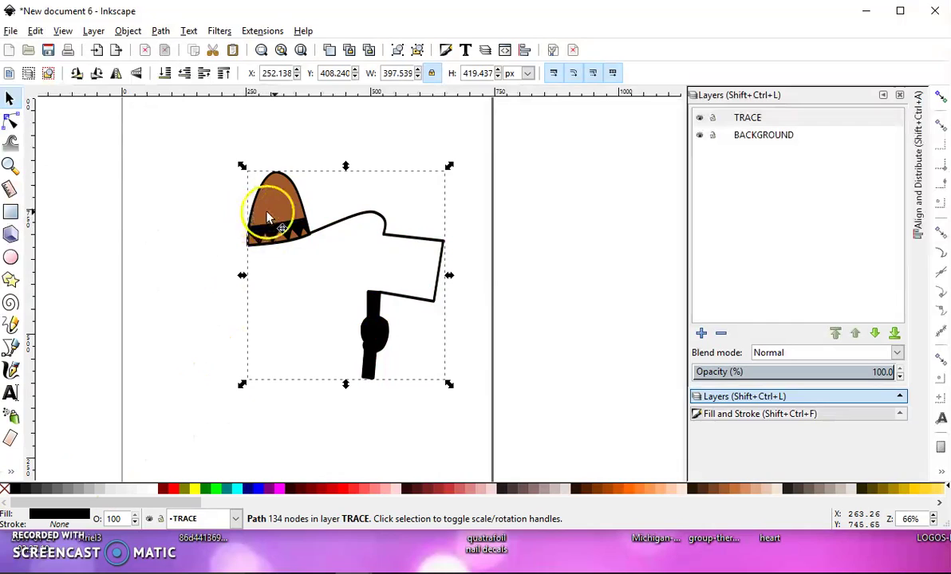
{"action": "scroll", "coordinate": [273, 217], "scroll_direction": "up", "scroll_amount": 3}
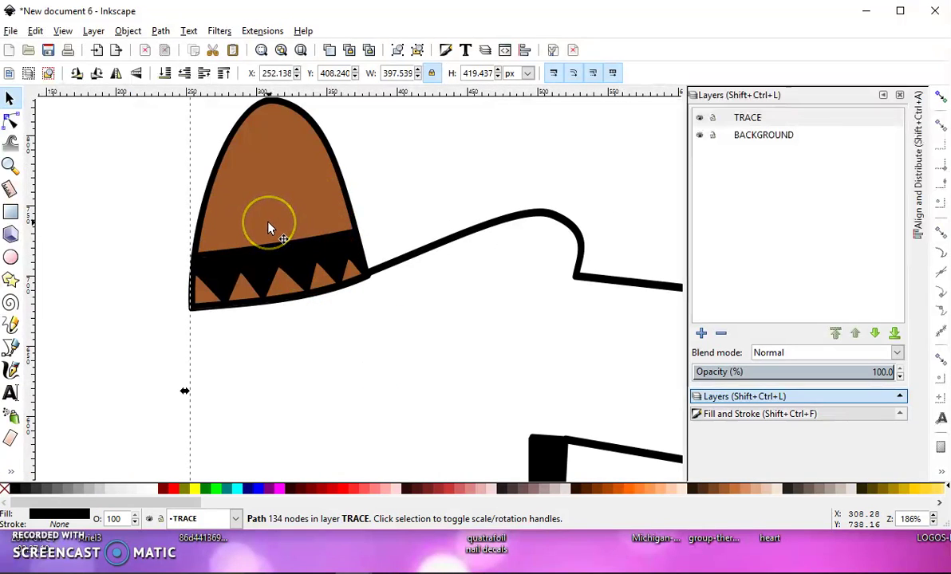
{"action": "scroll", "coordinate": [275, 235], "scroll_direction": "down", "scroll_amount": 3}
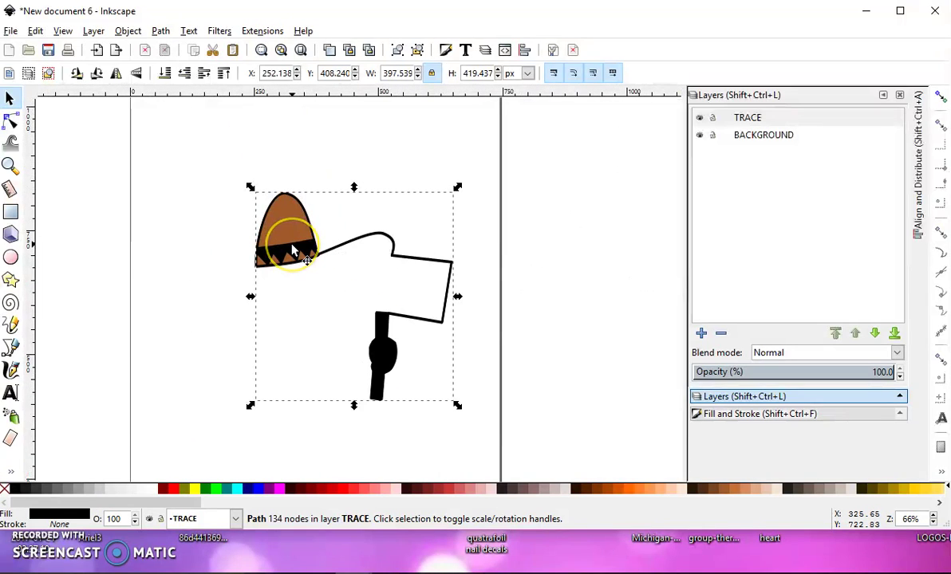